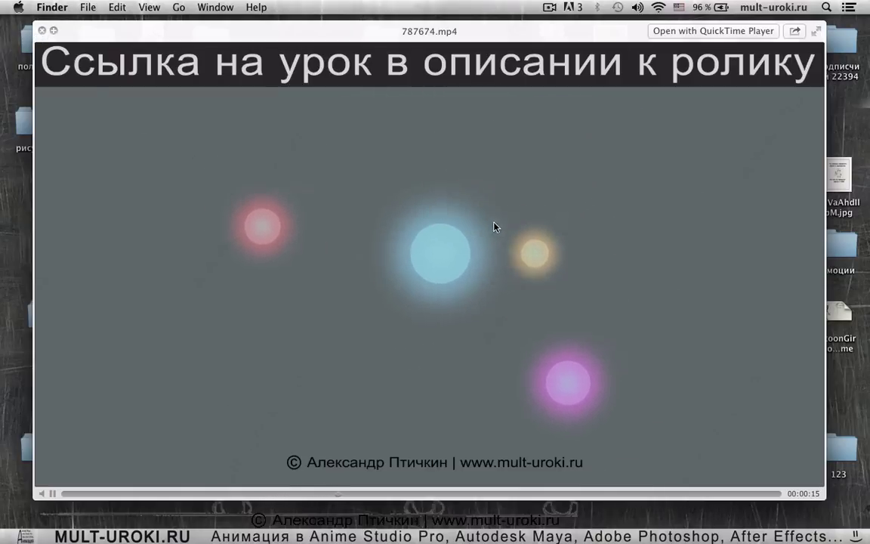
Step: Close the video preview and open the fly.anime project in Anime Studio Pro
left_click(43, 32)
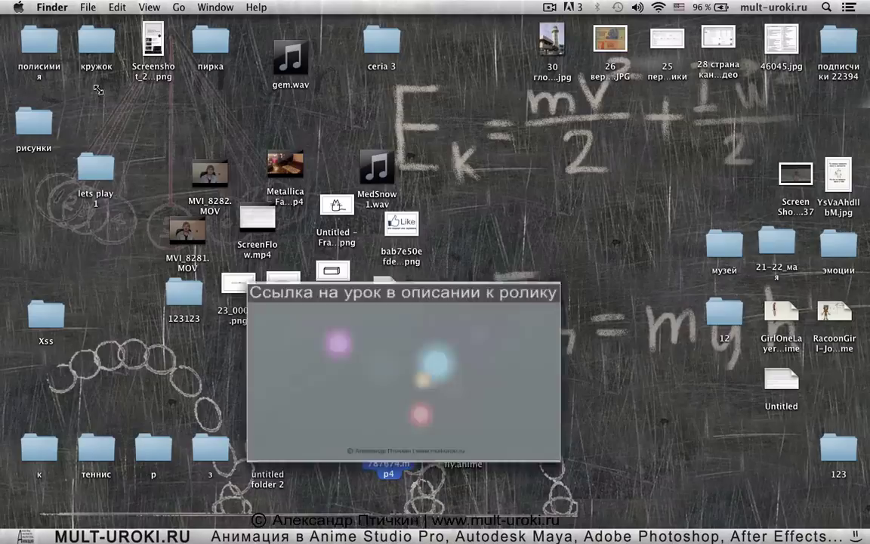
double_click(469, 439)
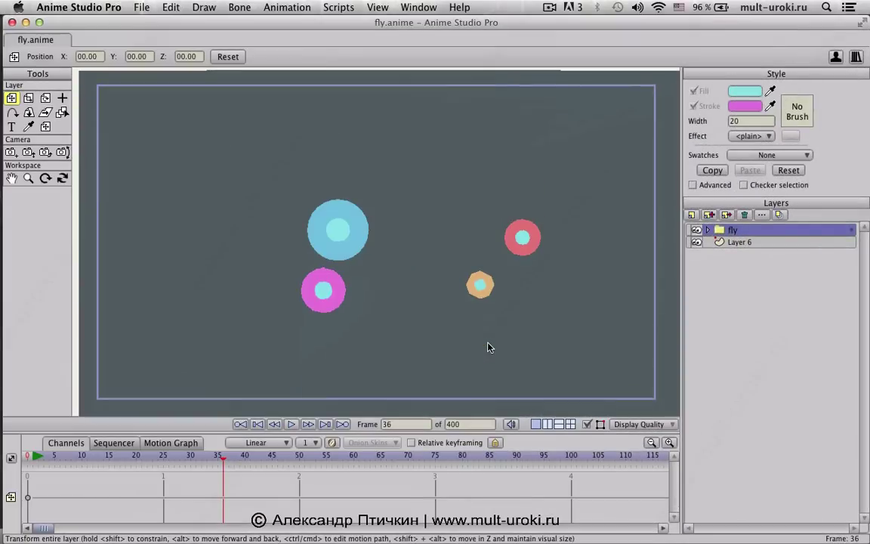
Step: Play the flying circles animation in fly.anime from frame 4 and preview a render of frame 43
left_click_drag(85, 455, 49, 455)
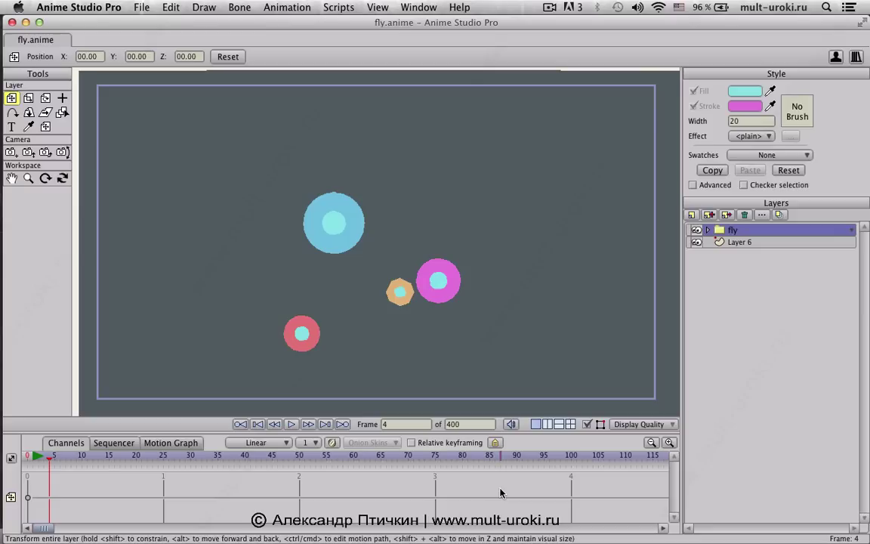
key("space")
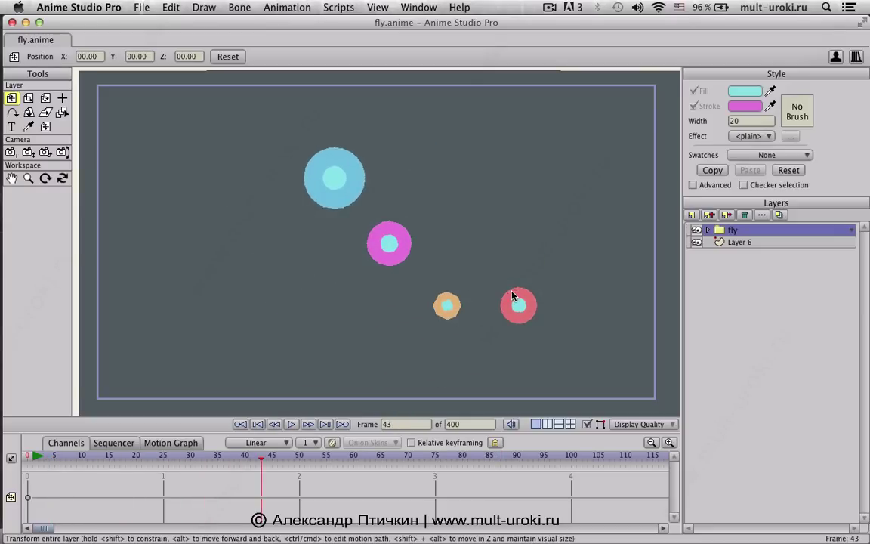
key("super+r")
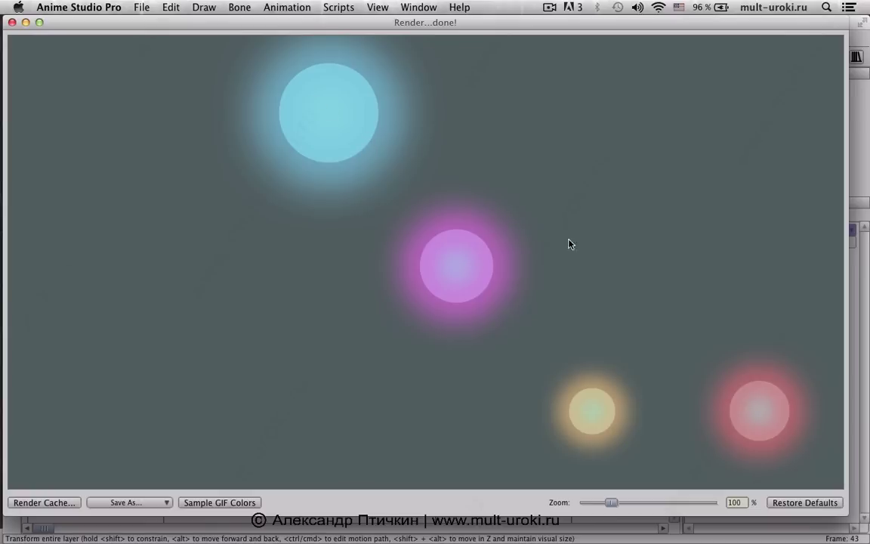
left_click(11, 22)
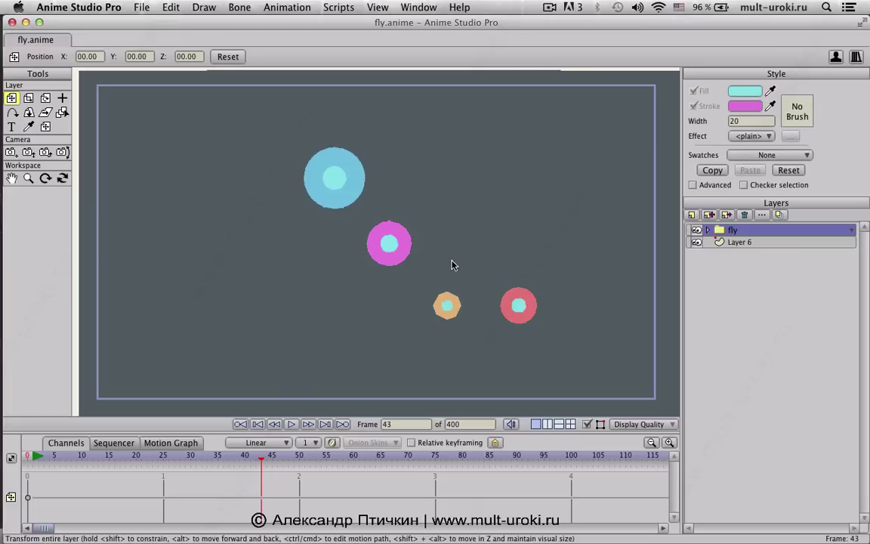
Step: Create a new project and draw a small circle outline on Layer 1, just above and left of the origin
left_click(136, 9)
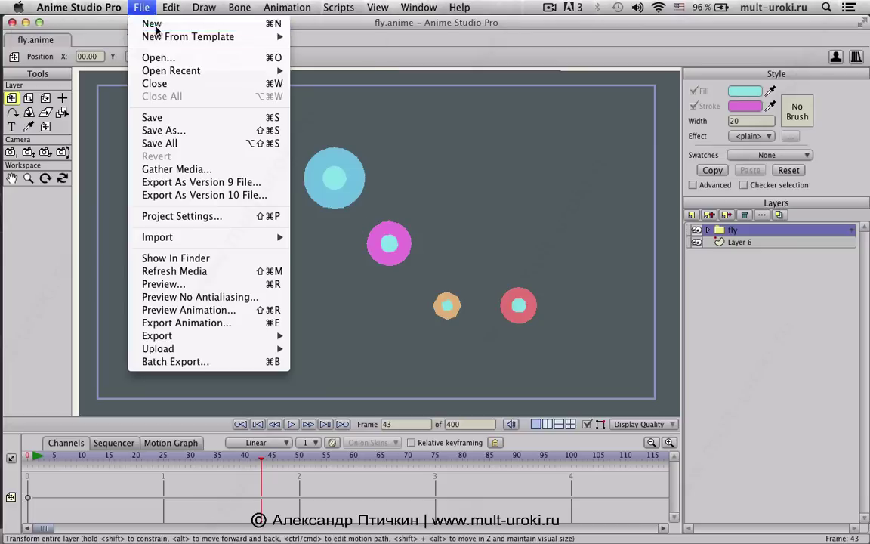
left_click(155, 24)
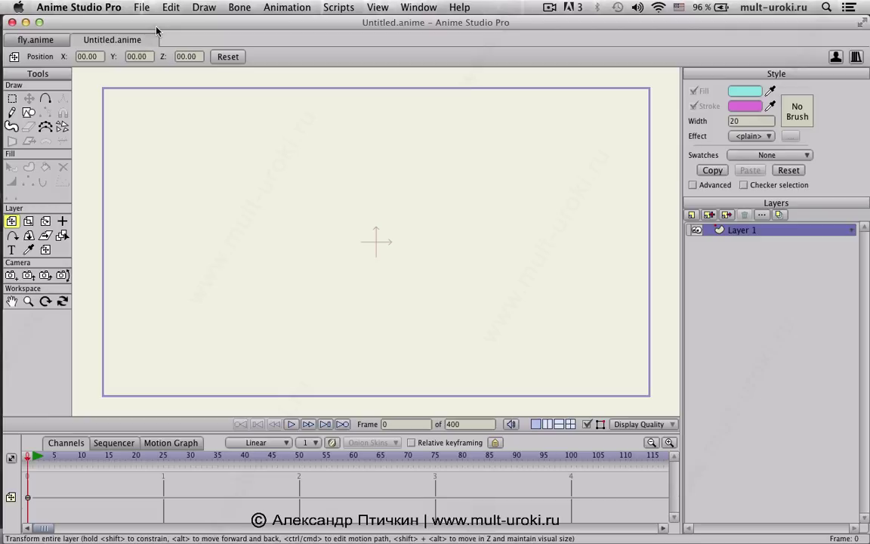
left_click(29, 112)
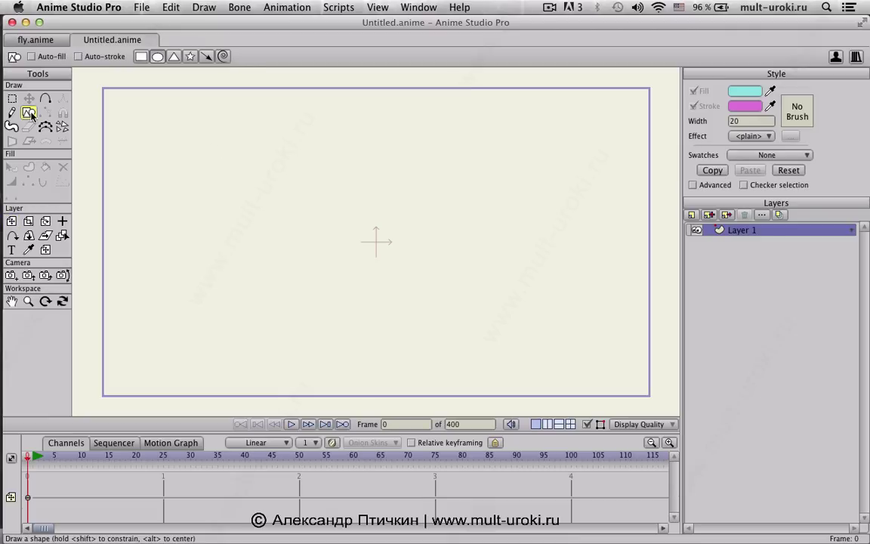
left_click(157, 56)
left_click_drag(338, 193, 364, 219)
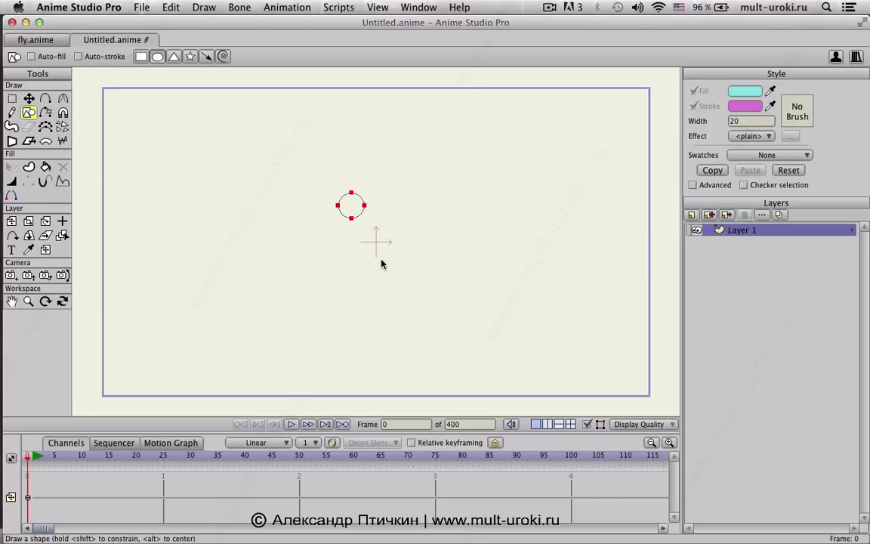
left_click(710, 214)
left_click(708, 229)
left_click(752, 232)
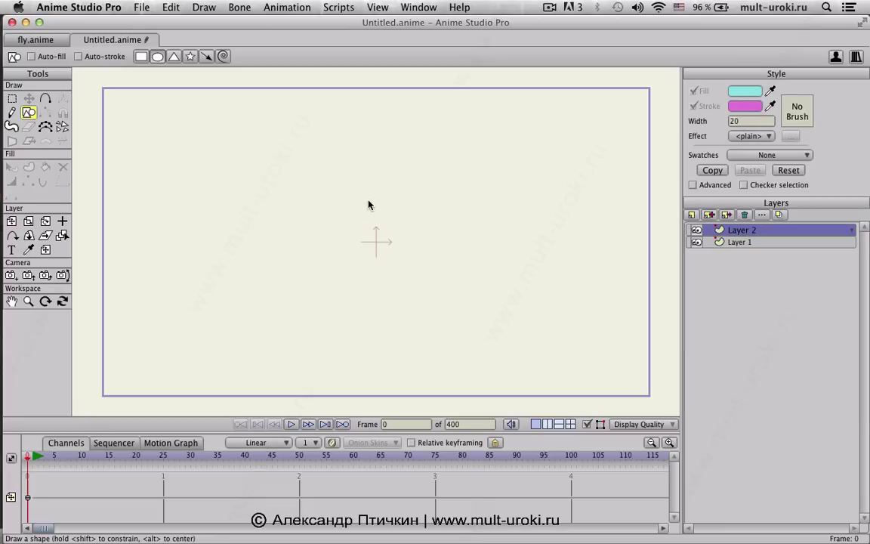
left_click(744, 214)
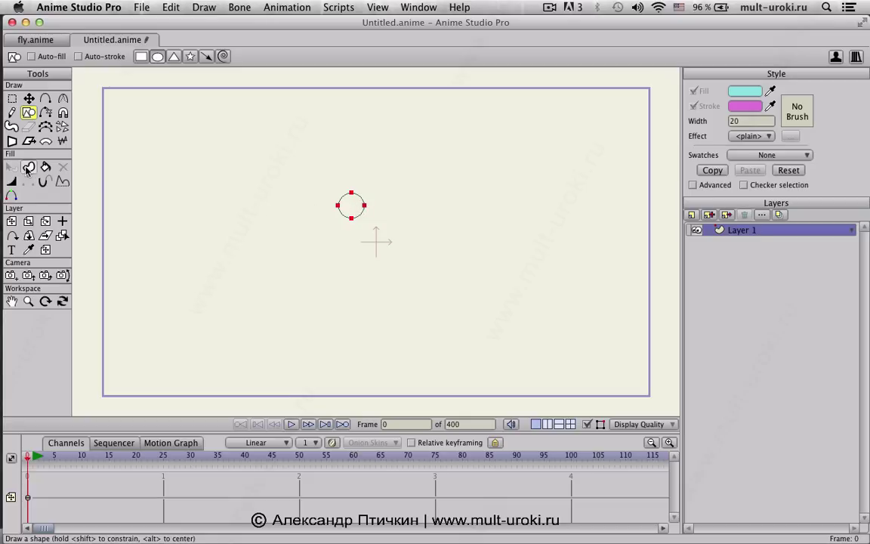
Step: Create a shape with both fill and stroke from the circle outline on Layer 1
left_click(28, 167)
left_click_drag(404, 167, 295, 300)
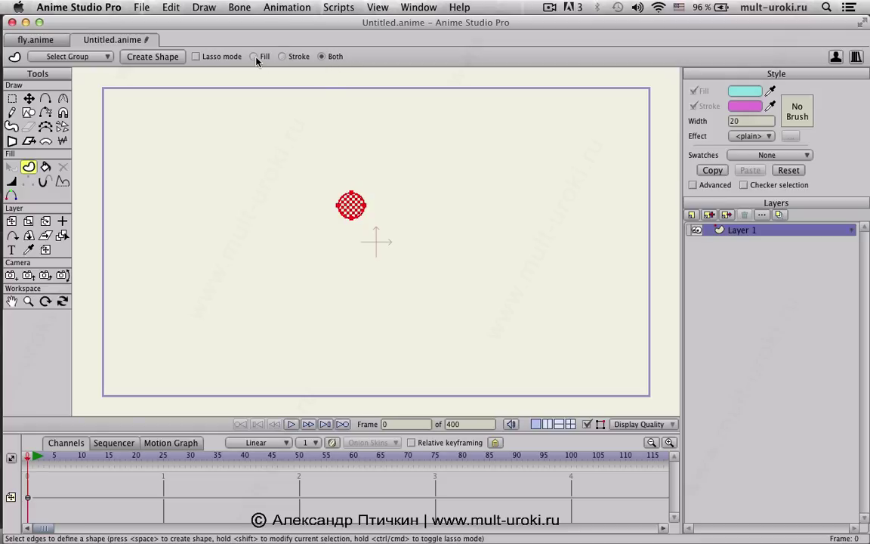
left_click(154, 61)
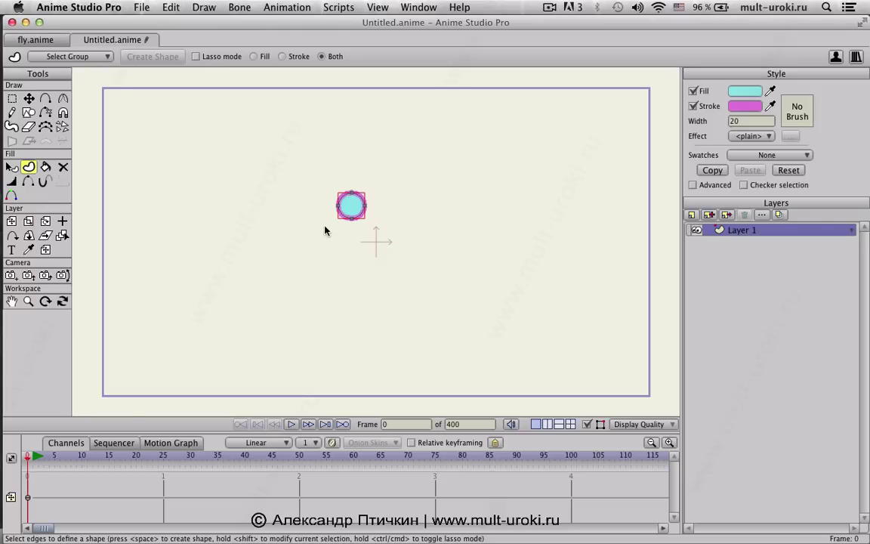
scroll(360, 241, "up", 3)
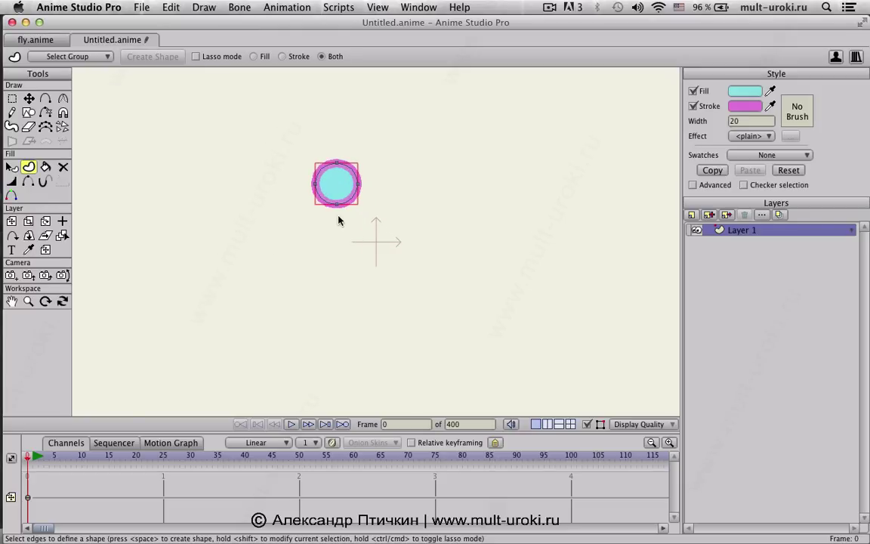
scroll(376, 247, "down", 3)
scroll(385, 190, "up", 1)
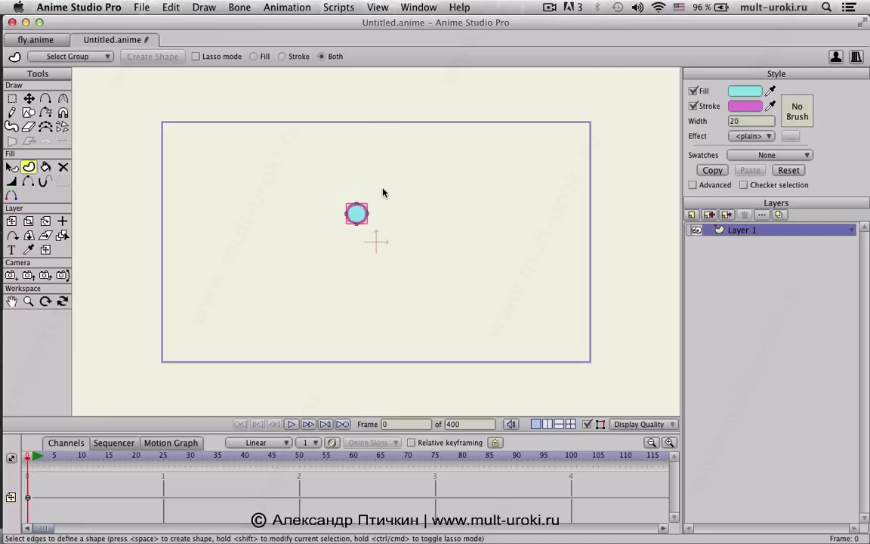
Step: Set the layer's origin at the circle's centre and scale the layer up uniformly to several times its size
left_click(30, 222)
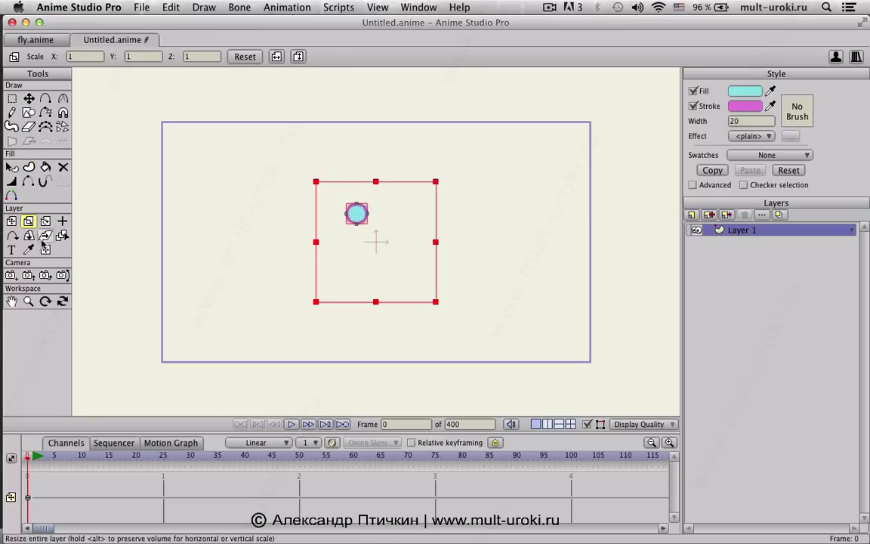
left_click(62, 221)
left_click(357, 214)
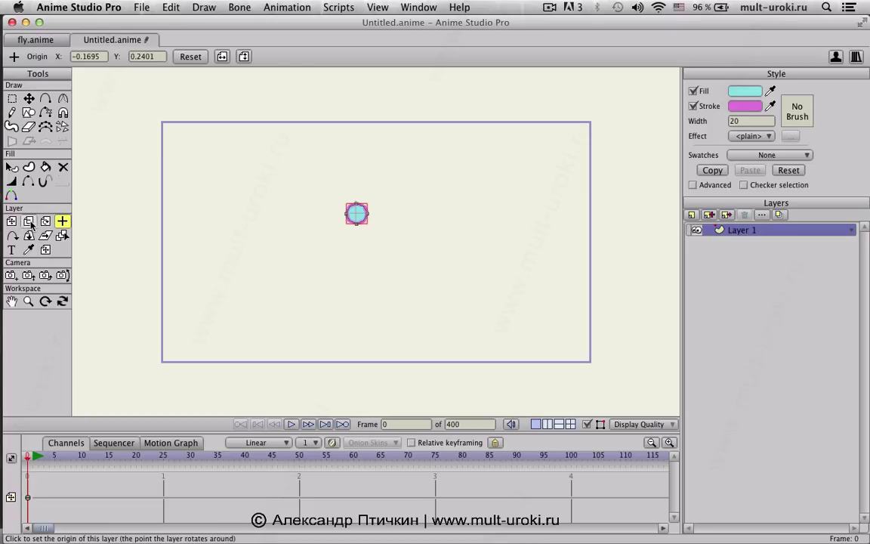
left_click(29, 221)
left_click_drag(450, 272, 519, 292)
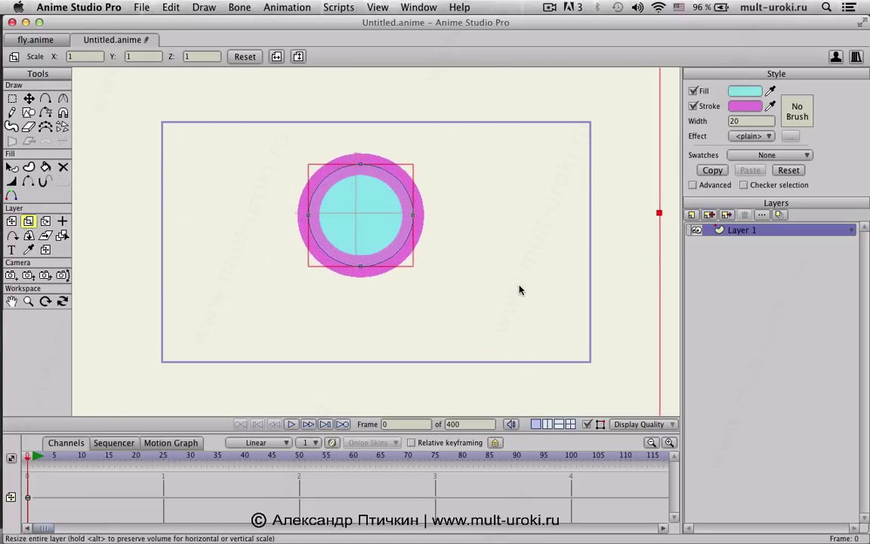
Step: Move the enlarged circle layer to about the centre of the frame
left_click(13, 221)
left_click_drag(385, 201, 406, 238)
scroll(404, 239, "down", 2)
scroll(382, 239, "up", 4)
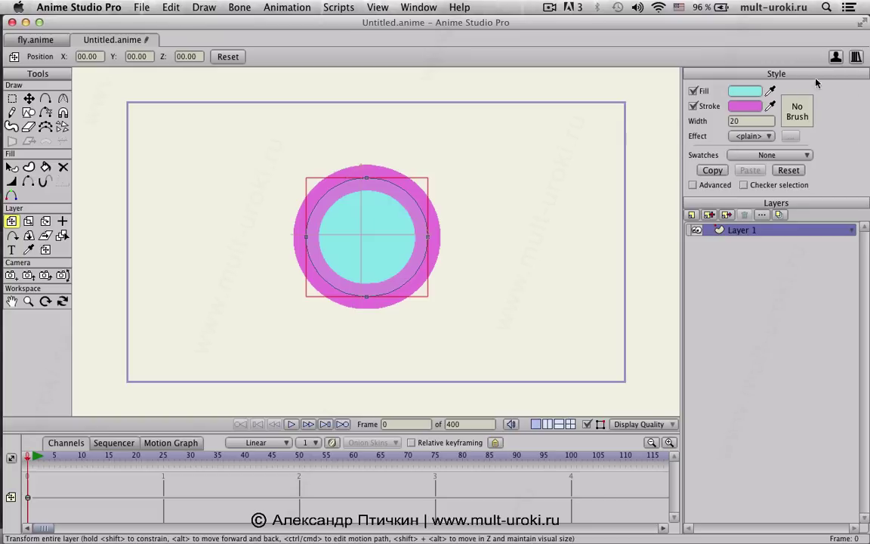
left_click(28, 38)
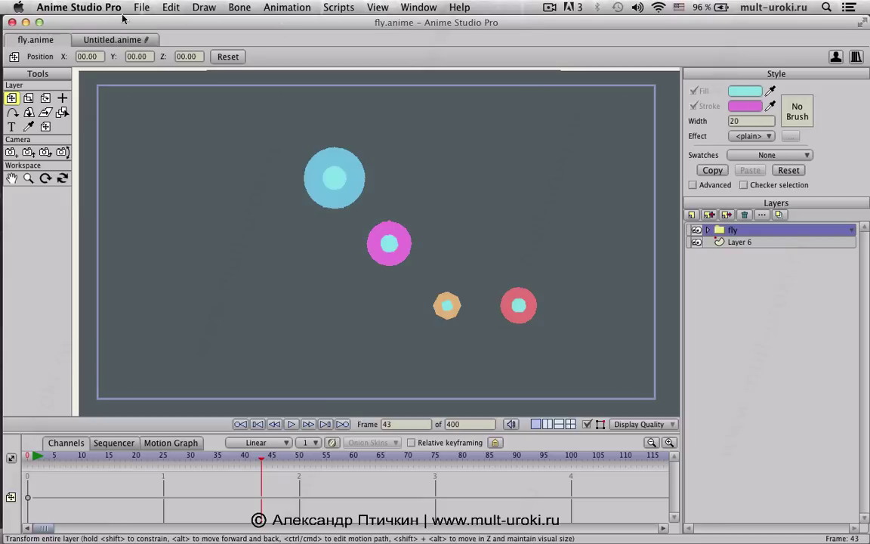
left_click(98, 38)
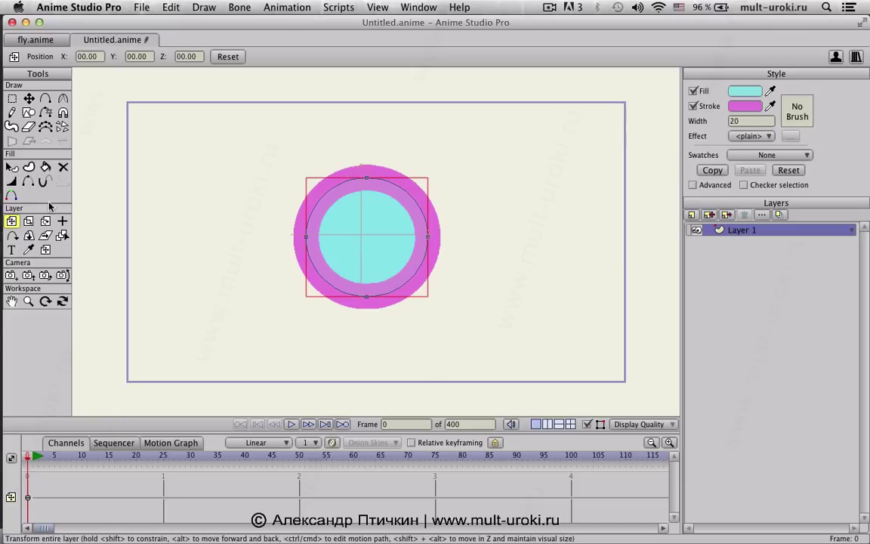
left_click(12, 168)
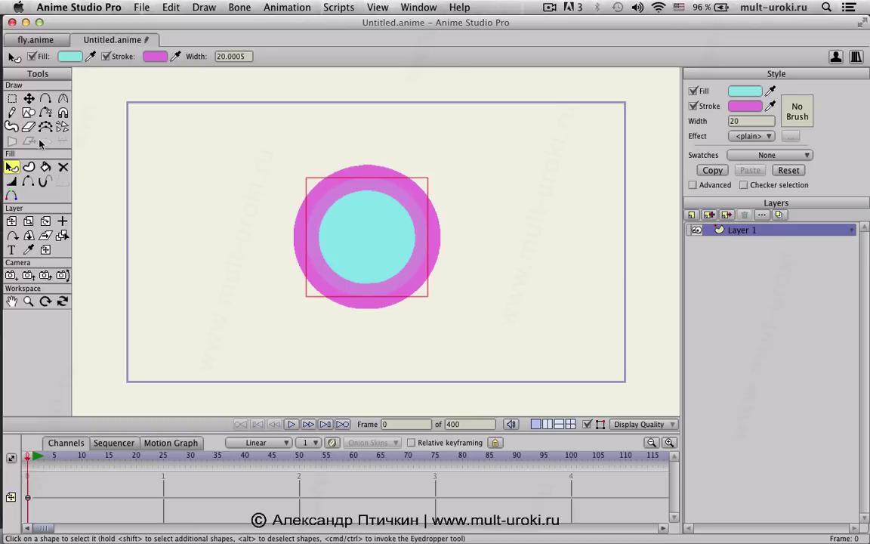
Step: Draw a second, smaller ellipse in the frame's upper right and create it with both fill and stroke
left_click(28, 112)
left_click_drag(528, 127, 604, 193)
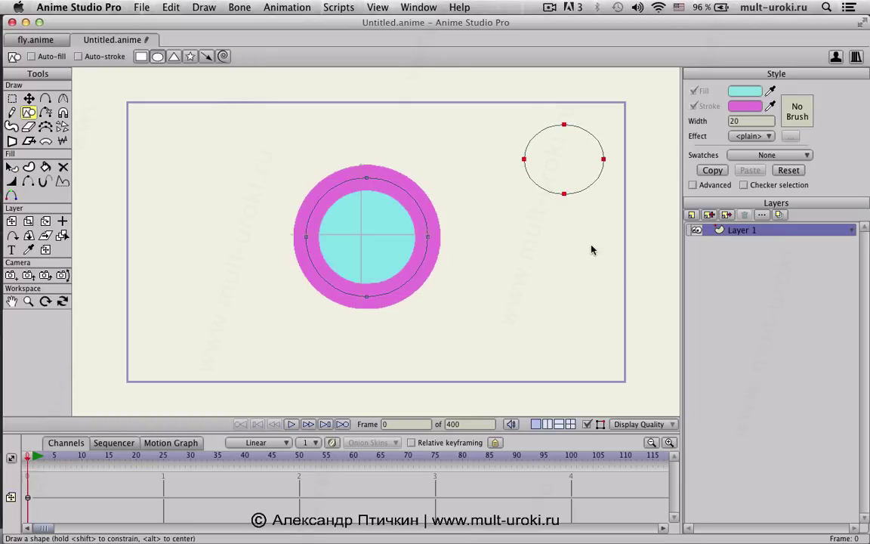
left_click(28, 167)
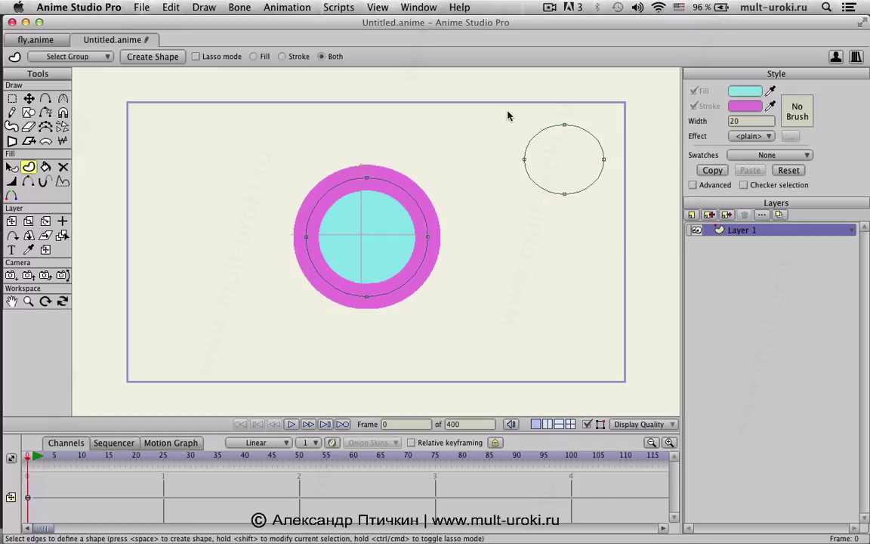
left_click(137, 56)
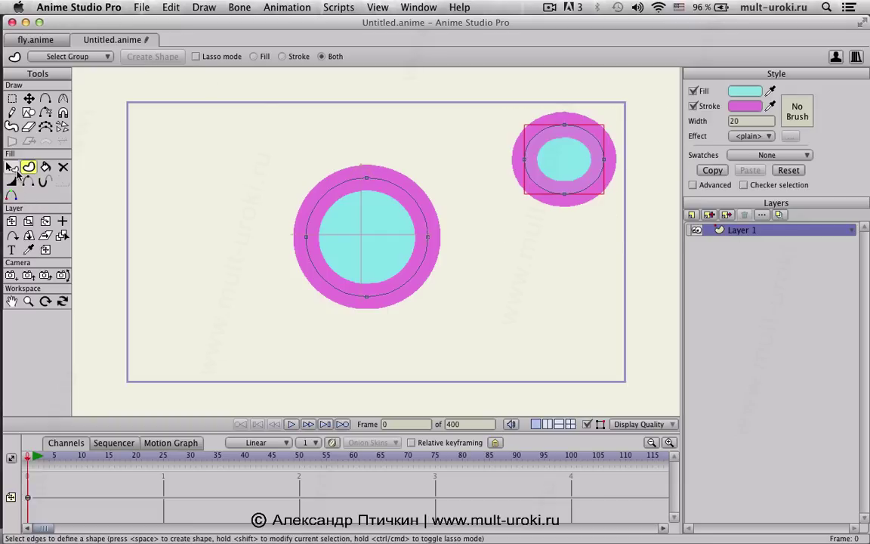
Step: Select the large circle and the small ellipse alternately with the Select Shape tool
left_click(11, 167)
left_click(414, 254)
left_click(549, 189)
left_click(405, 280)
left_click(550, 201)
Step: Set the default fill to a darker teal with no shape selected, and reselect the large circle
left_click(609, 325)
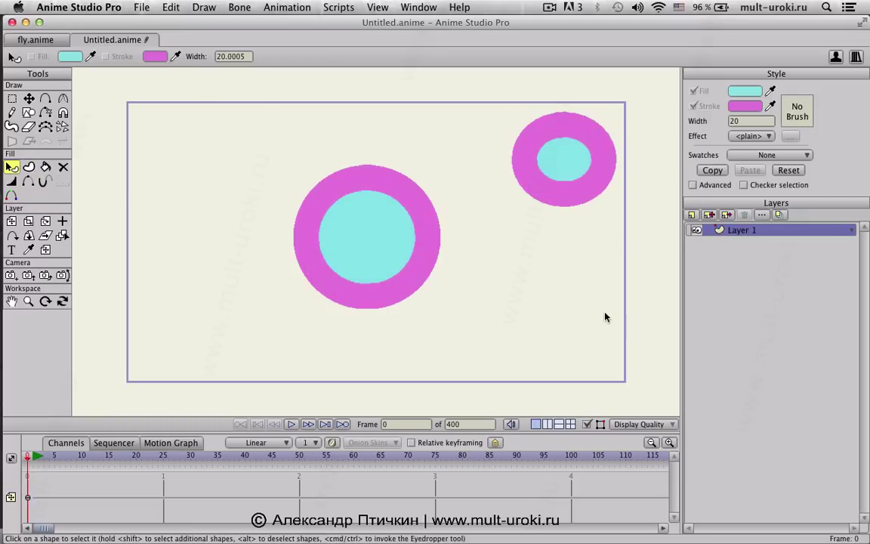
left_click(758, 90)
left_click(668, 153)
left_click(780, 300)
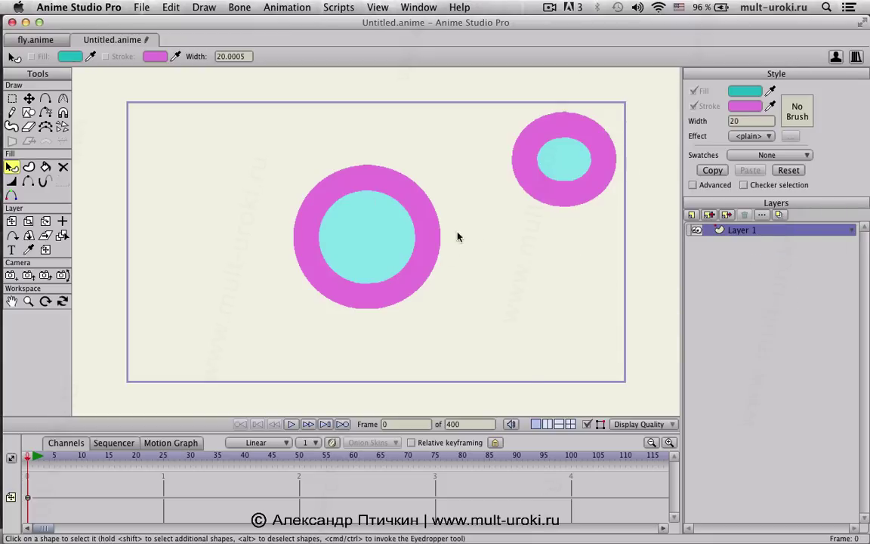
left_click(401, 250)
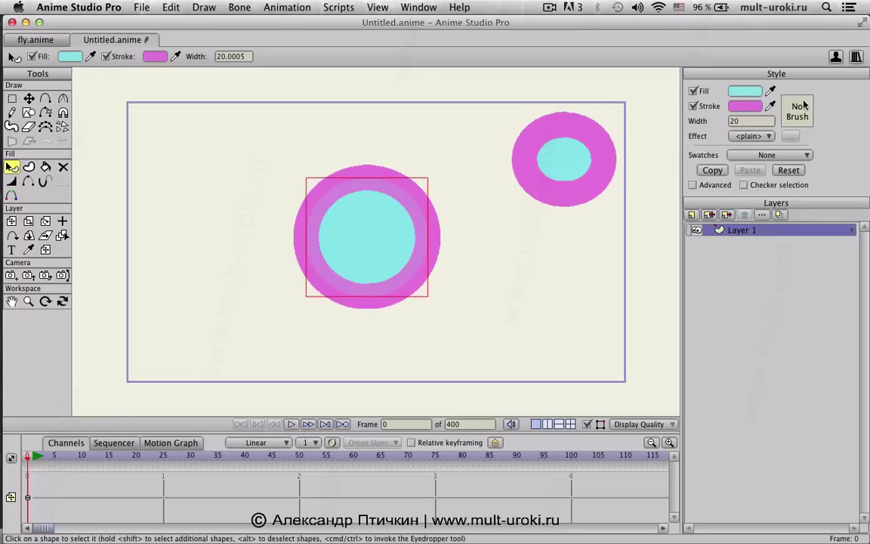
Step: Select all points of the small ellipse in the upper right and delete it
left_click(12, 99)
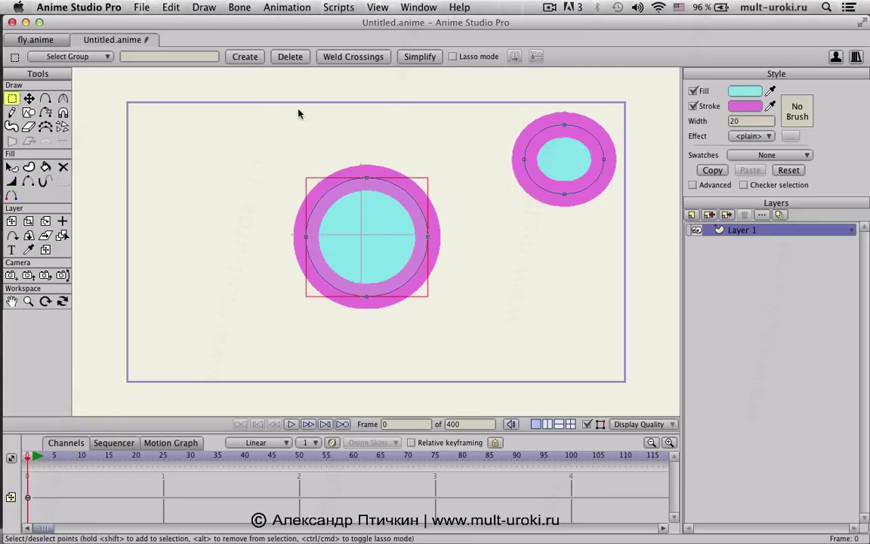
left_click_drag(483, 101, 633, 274)
key("Delete")
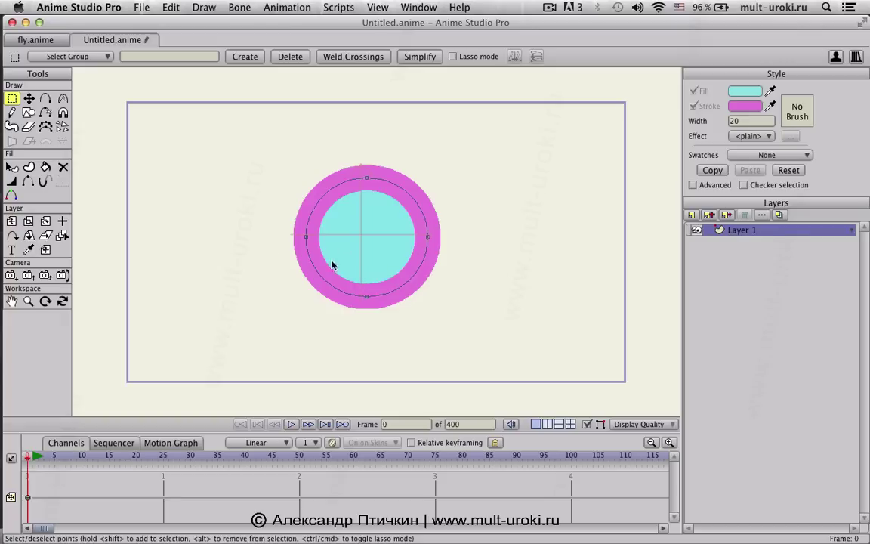
Step: Select the circle's shape and set its fill to light grey E3E8E8
left_click(13, 167)
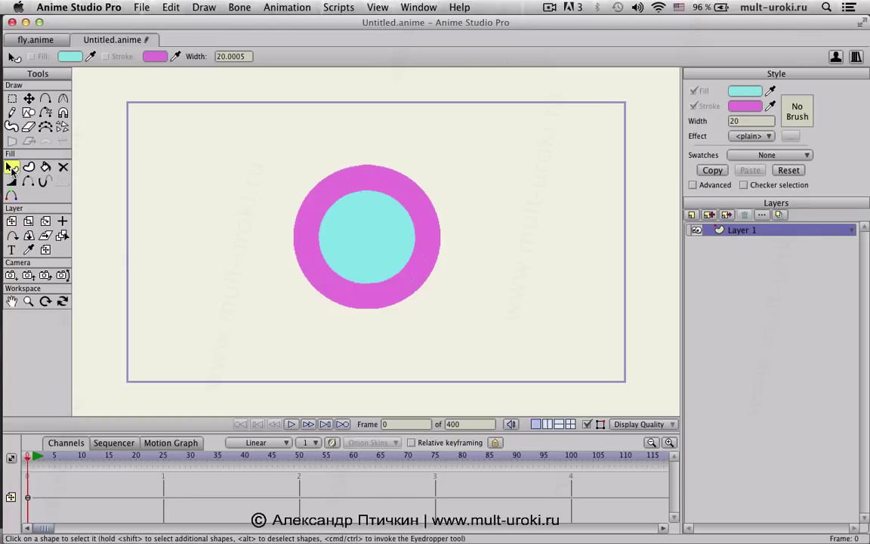
left_click(371, 293)
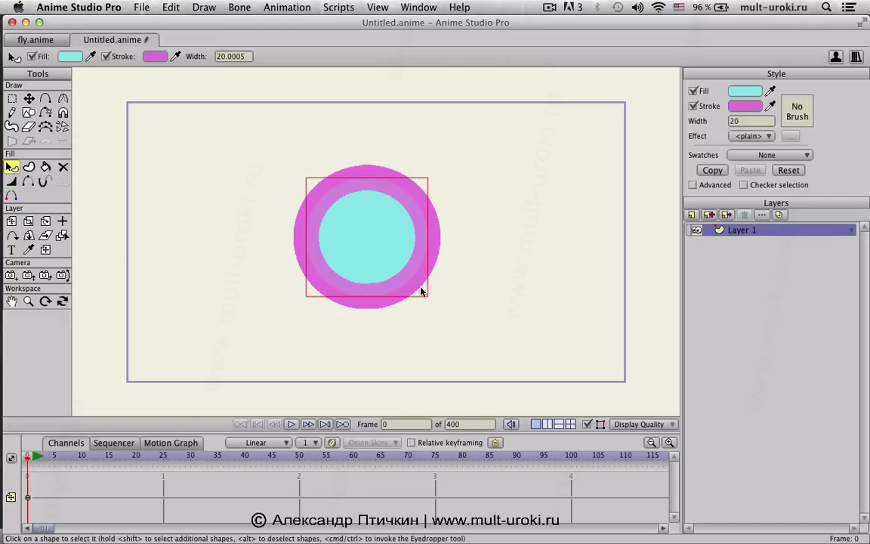
left_click(745, 90)
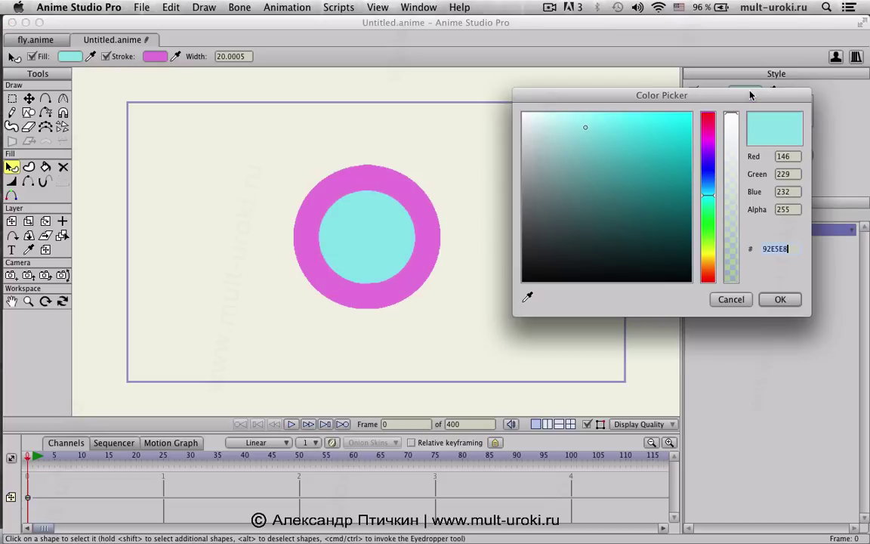
left_click_drag(586, 131, 526, 130)
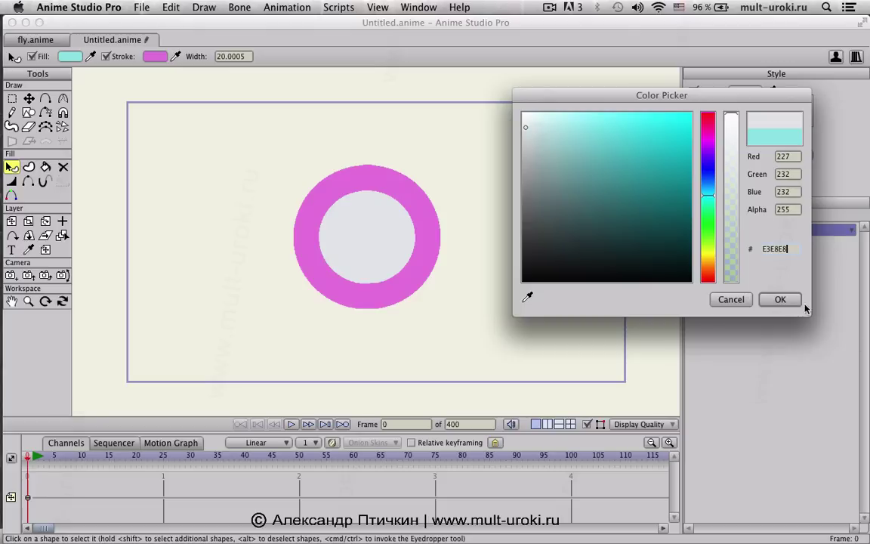
key("Return")
Step: Set the circle's stroke width to 30 and its stroke colour to orange-brown D49E79, and deselect the shape
left_click(731, 122)
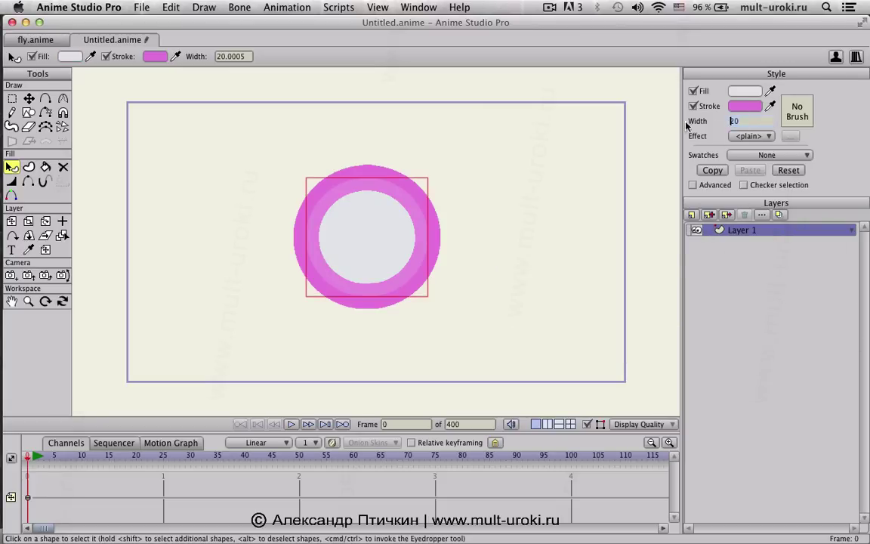
type("30")
key("Return")
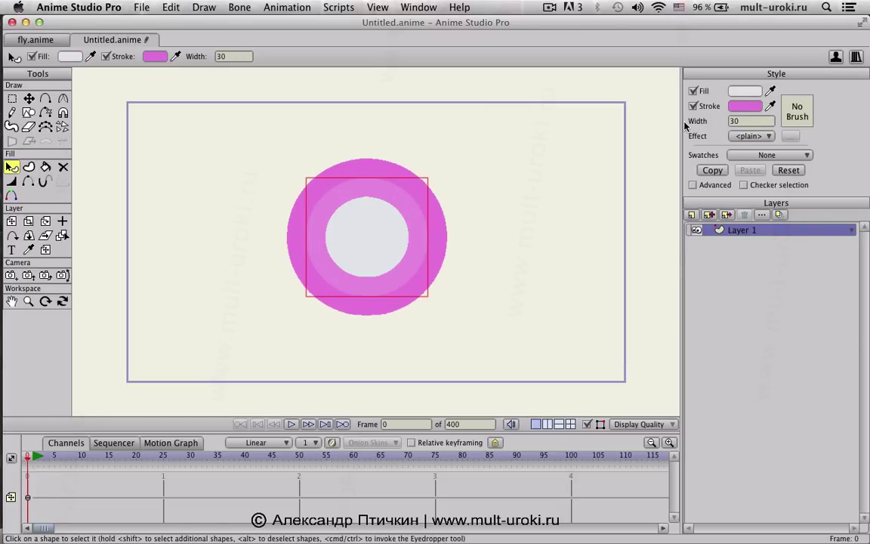
left_click(745, 106)
left_click_drag(710, 251, 710, 268)
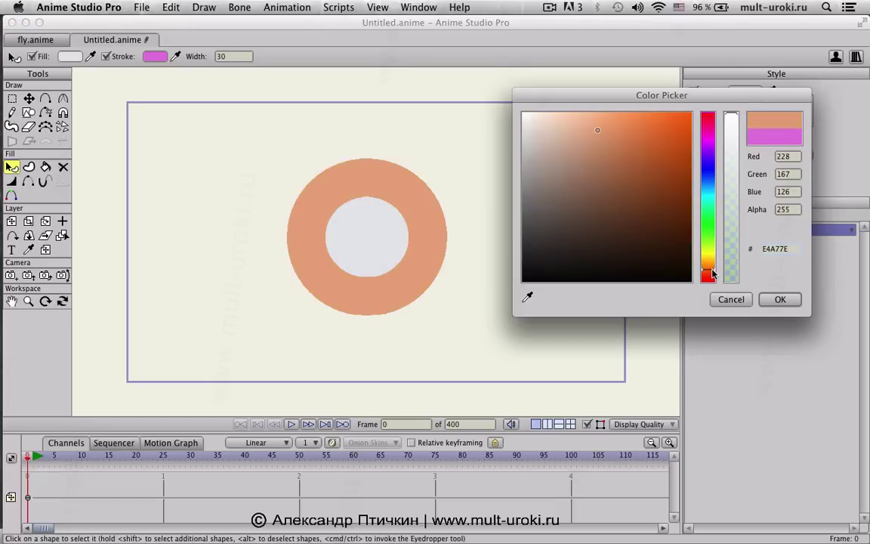
left_click_drag(587, 126, 596, 145)
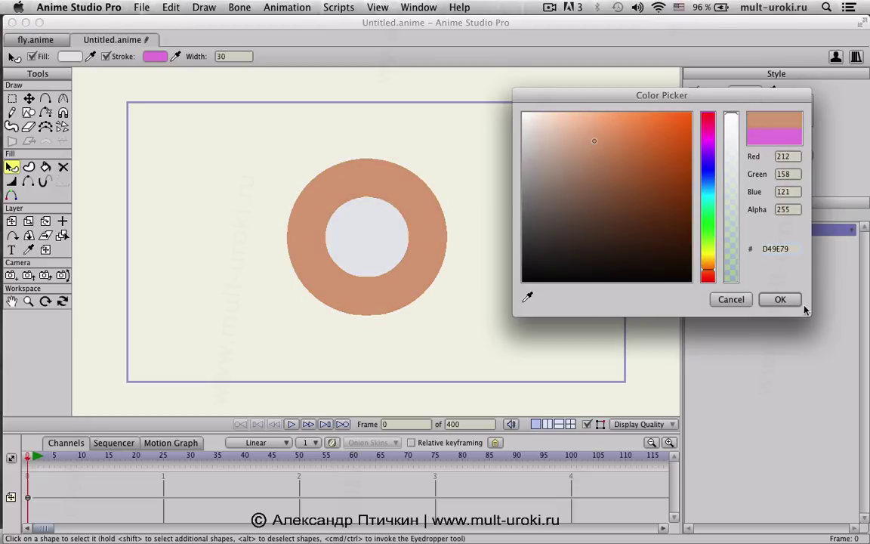
left_click(782, 301)
left_click(584, 245)
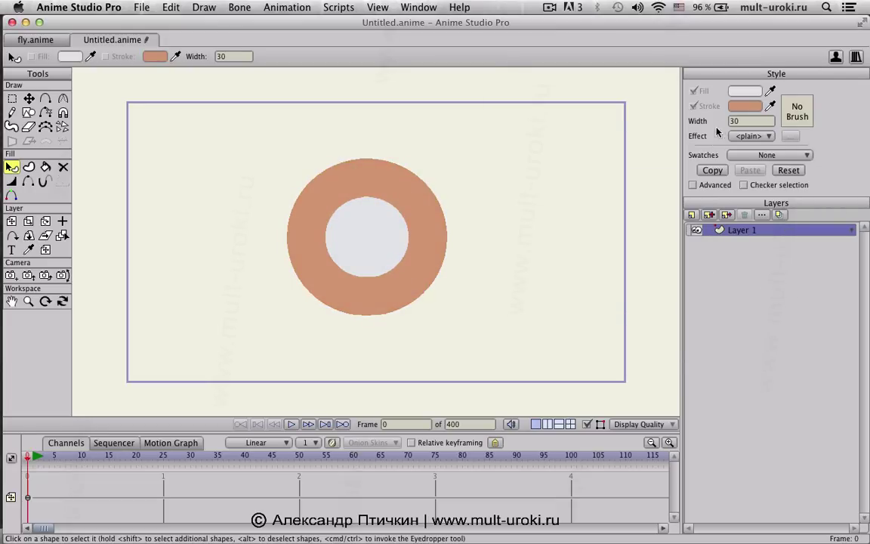
Step: Add a new vector layer, name it фон and place it beneath Layer 1
left_click(692, 215)
left_click(710, 228)
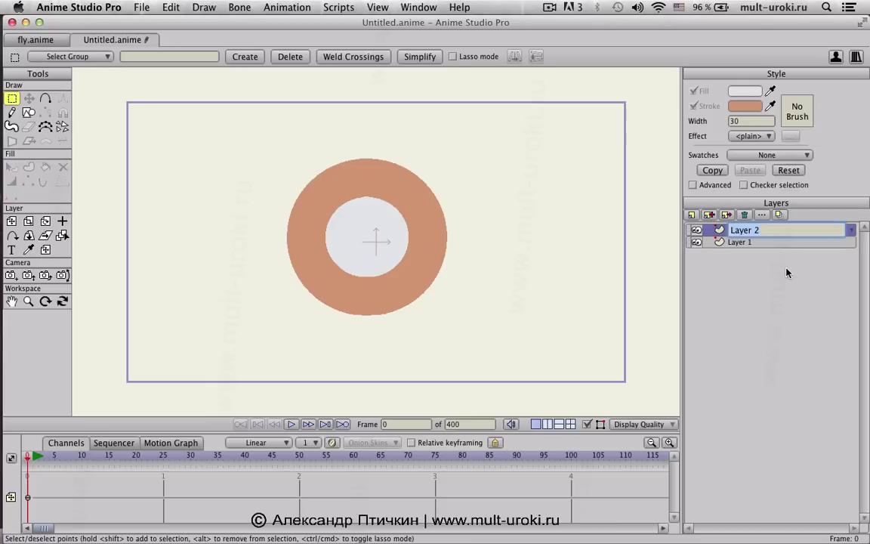
type("ajy")
key("Return")
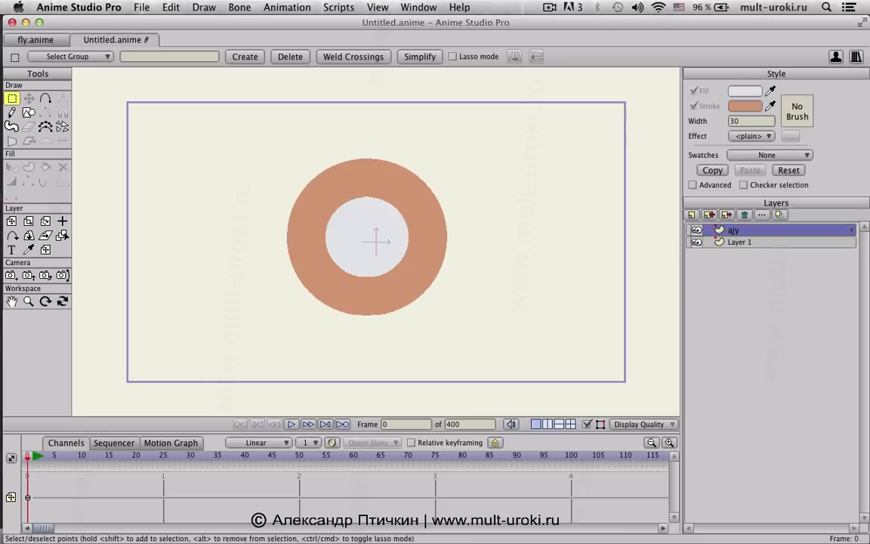
double_click(769, 231)
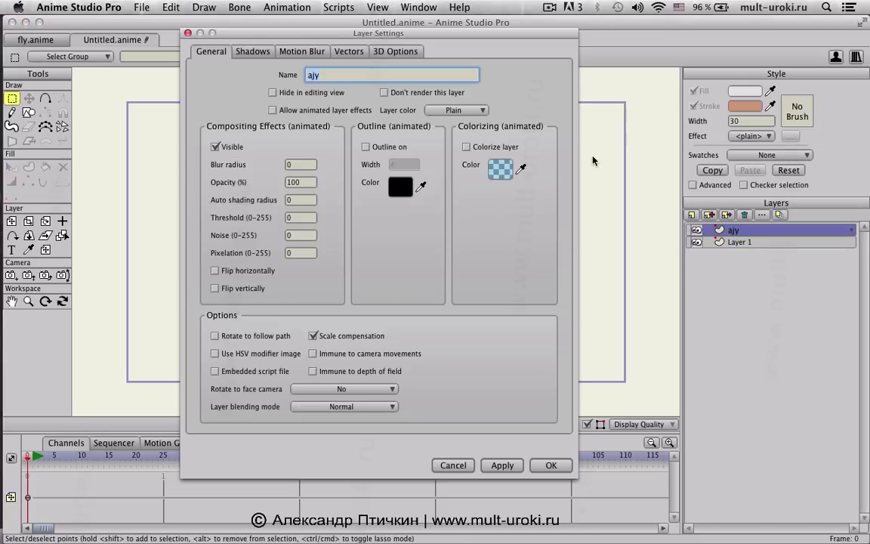
type("фон")
key("Return")
left_click_drag(739, 236, 750, 248)
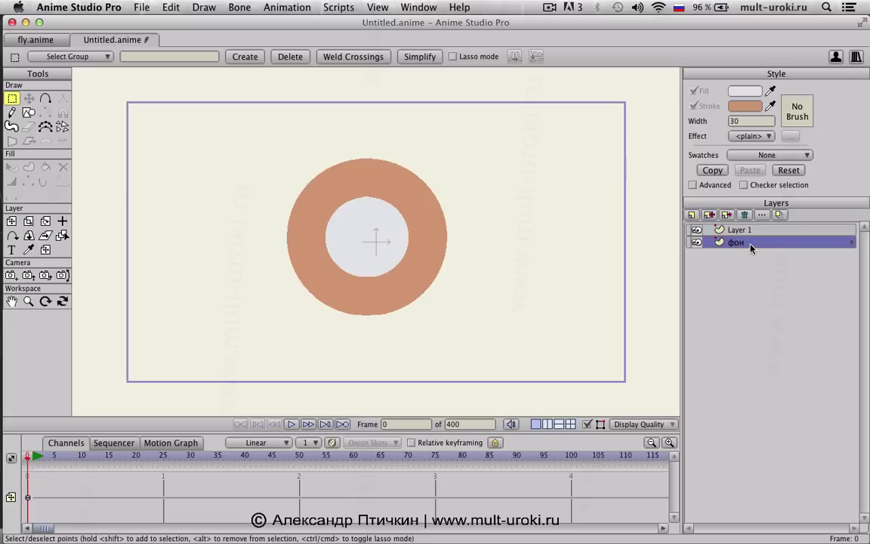
Step: Draw a rectangle slightly larger than the frame on the фон layer and create it as a shape with both fill and stroke
left_click(29, 112)
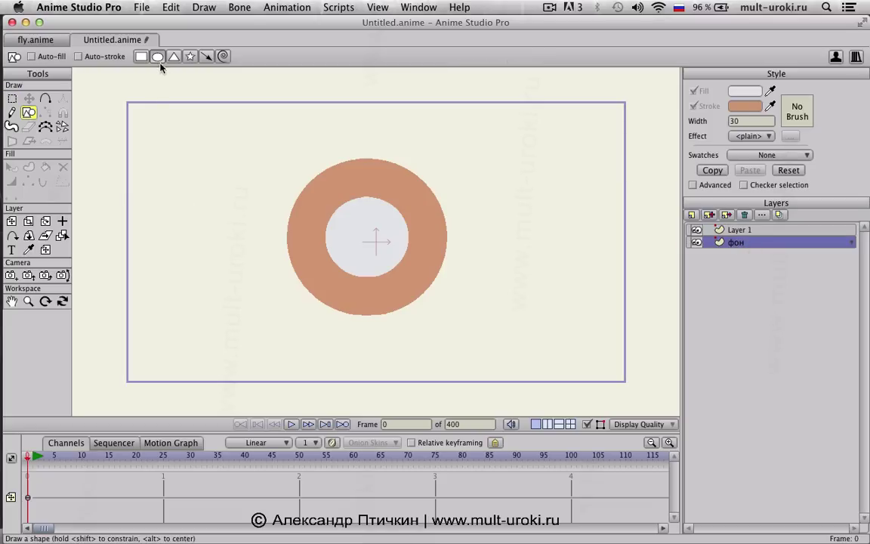
scroll(171, 146, "down", 3)
mouse_move(179, 129)
left_mouse_down()
mouse_move(266, 236)
mouse_move(583, 371)
mouse_move(558, 354)
left_mouse_up()
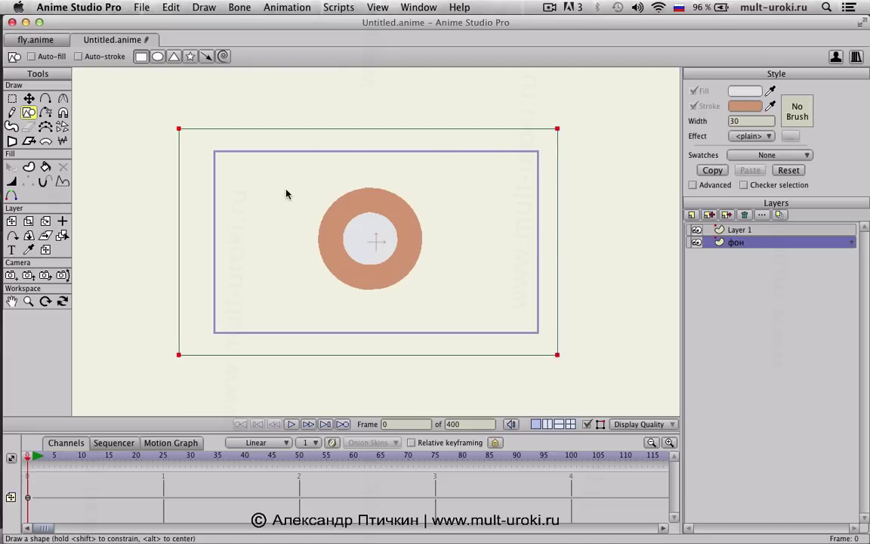
scroll(249, 172, "up", 1)
left_click(28, 166)
left_click_drag(106, 81, 590, 367)
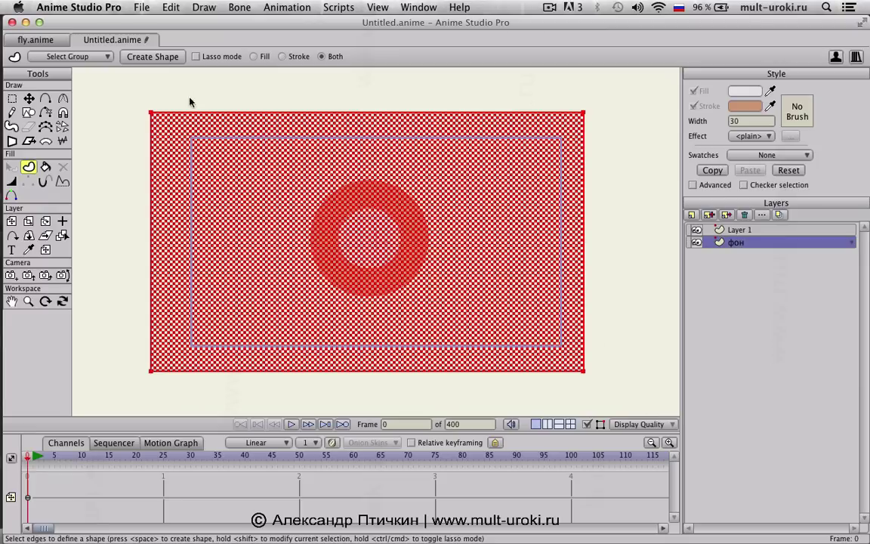
left_click(165, 60)
Step: Turn off the background rectangle's stroke and set its fill to grey 707171
left_click(12, 167)
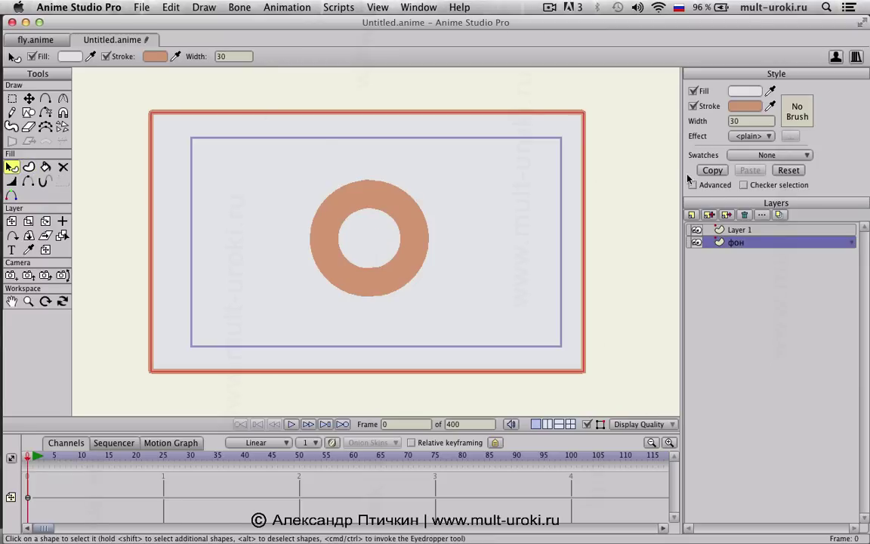
left_click(694, 106)
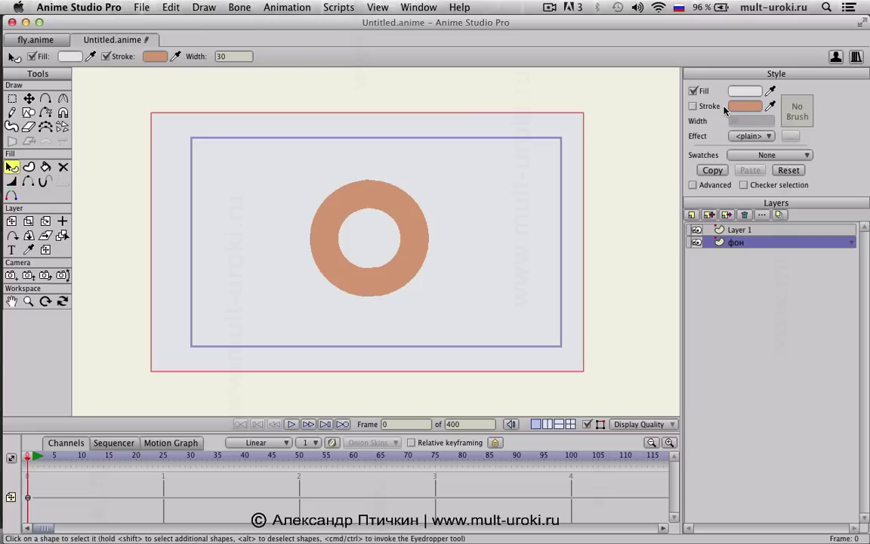
left_click(741, 97)
left_click_drag(561, 235, 524, 208)
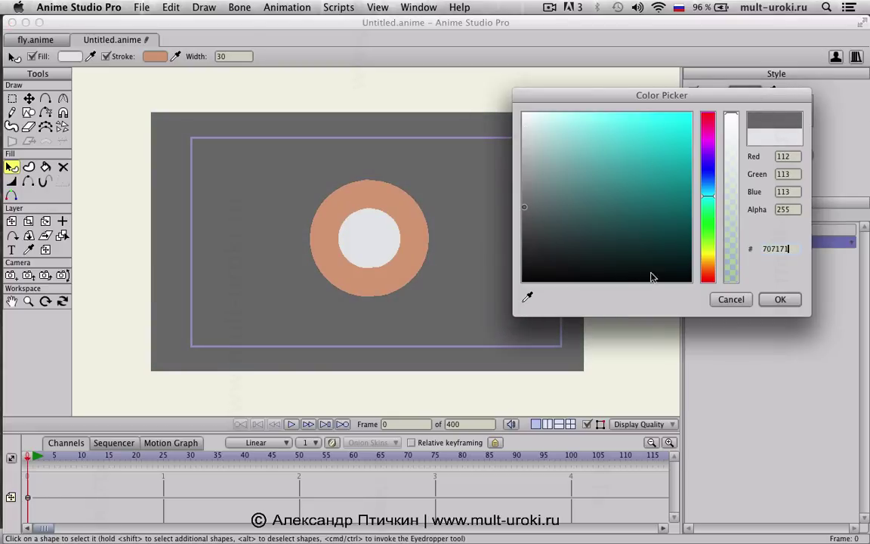
left_click(778, 300)
Step: Preview the current frame as a render, and look at the fly.anime document for comparison
scroll(453, 235, "up", 2)
key("super+r")
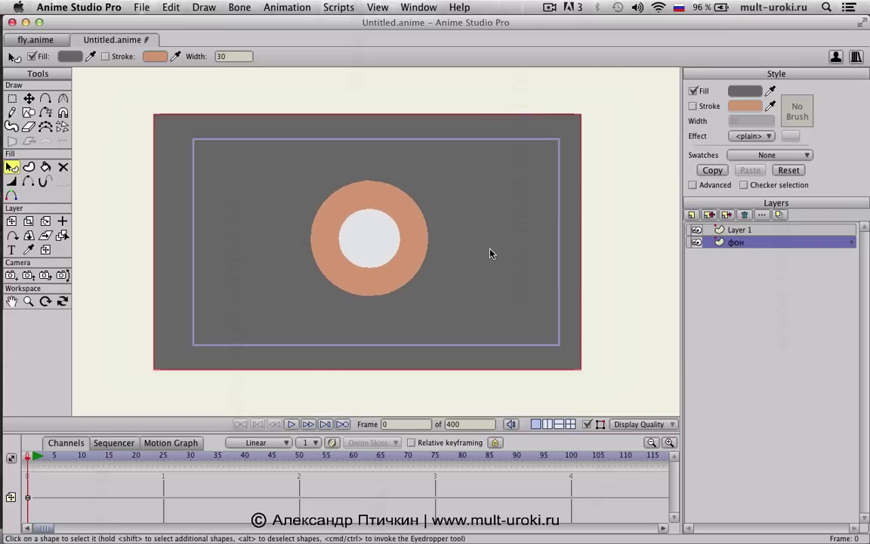
scroll(492, 275, "down", 3)
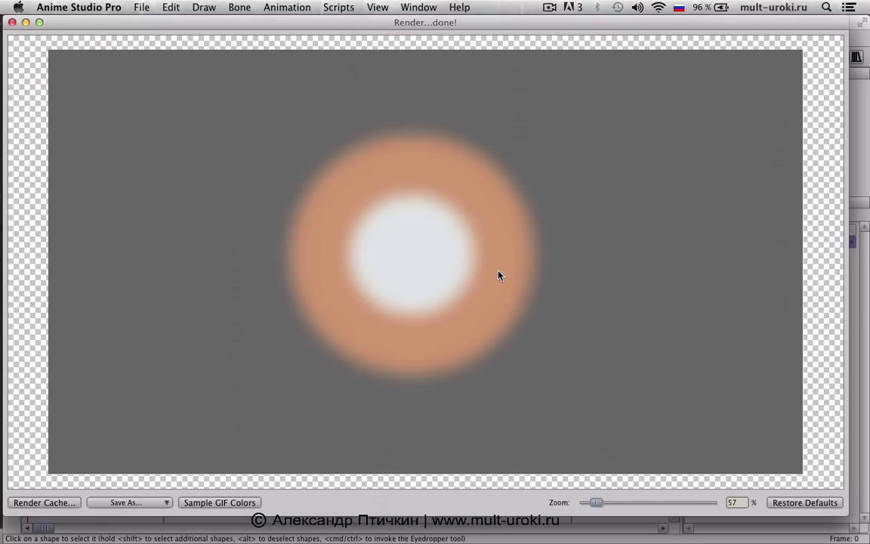
left_click(11, 22)
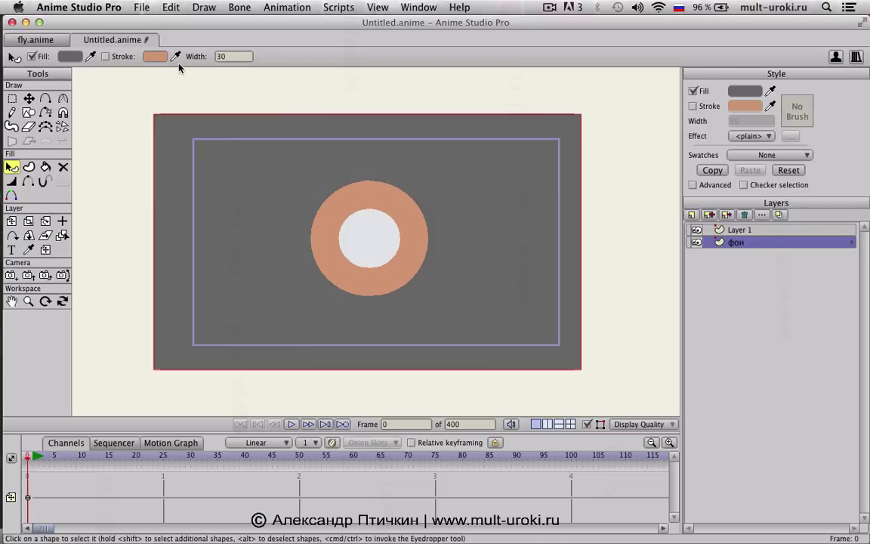
left_click(36, 39)
left_click(106, 40)
Step: Select the circle on Layer 1, show the advanced style settings, keep Soft Edge as the stroke effect and open its options
left_click(741, 229)
left_click(400, 252)
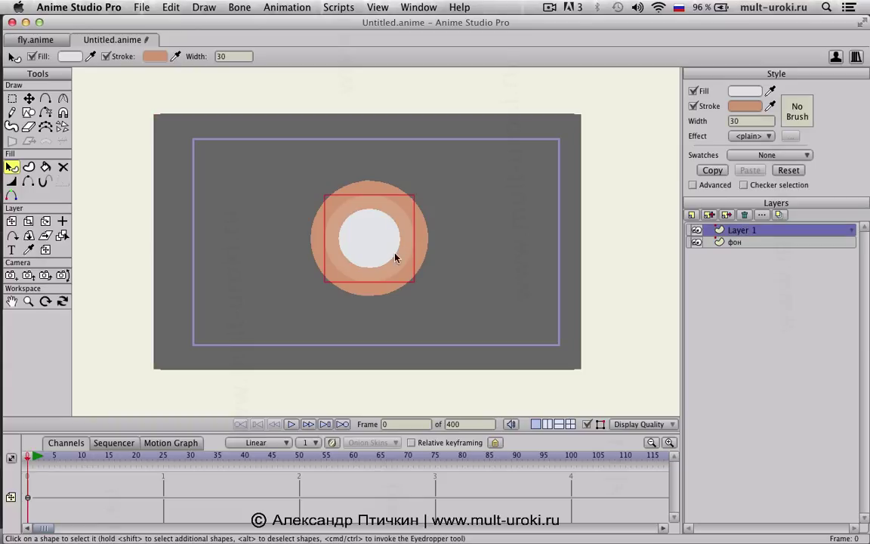
left_click(695, 186)
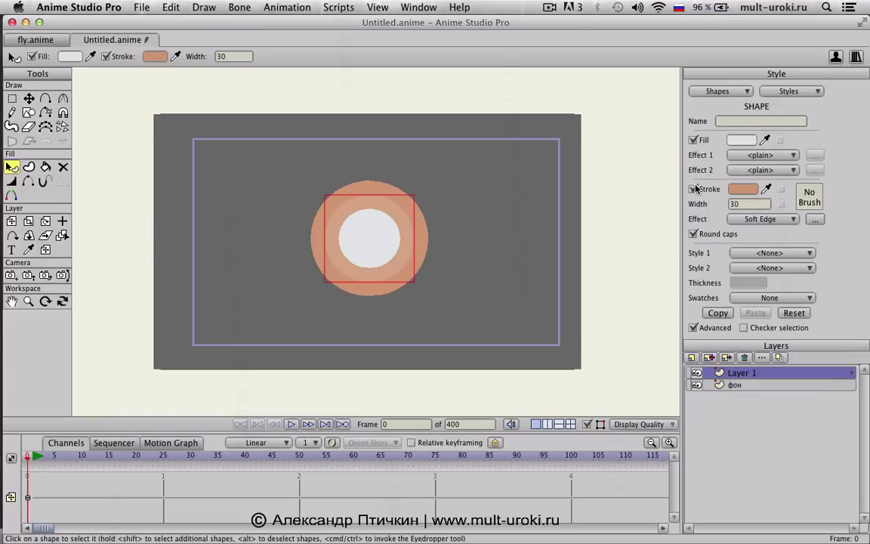
left_click(770, 219)
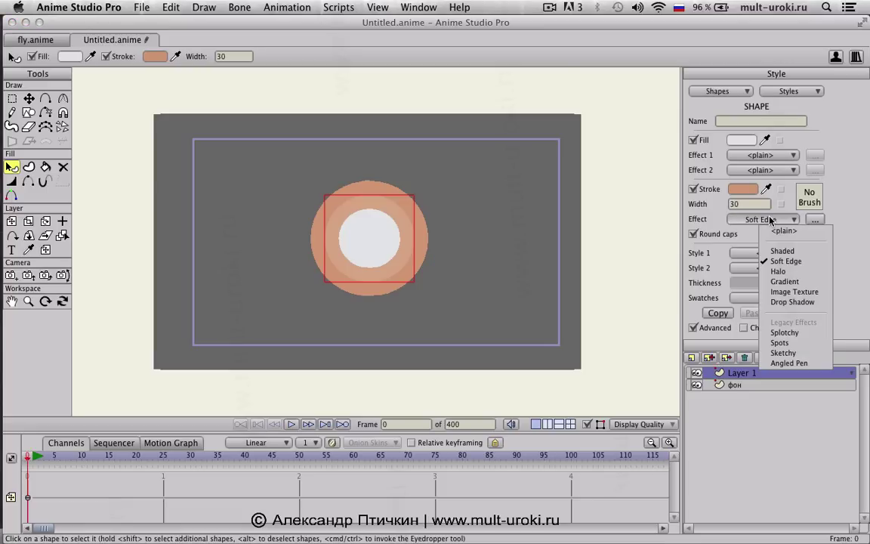
left_click(801, 262)
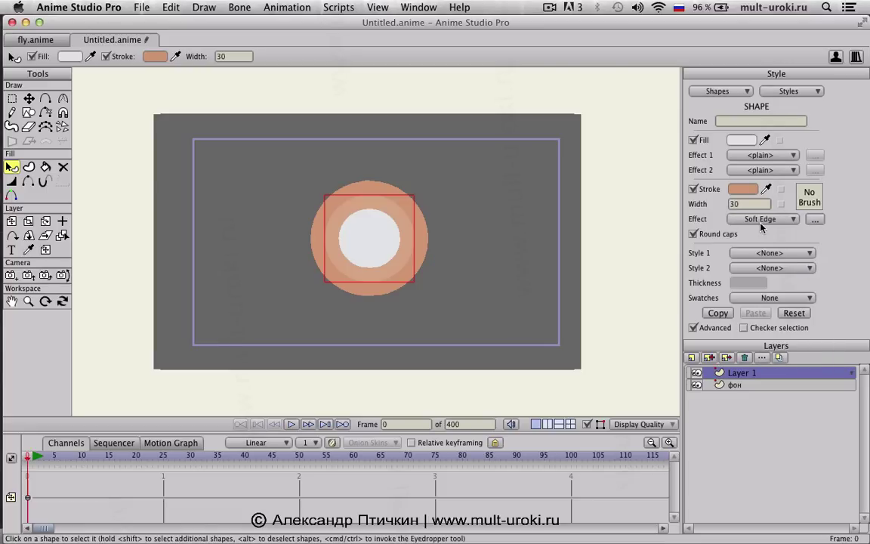
left_click(816, 220)
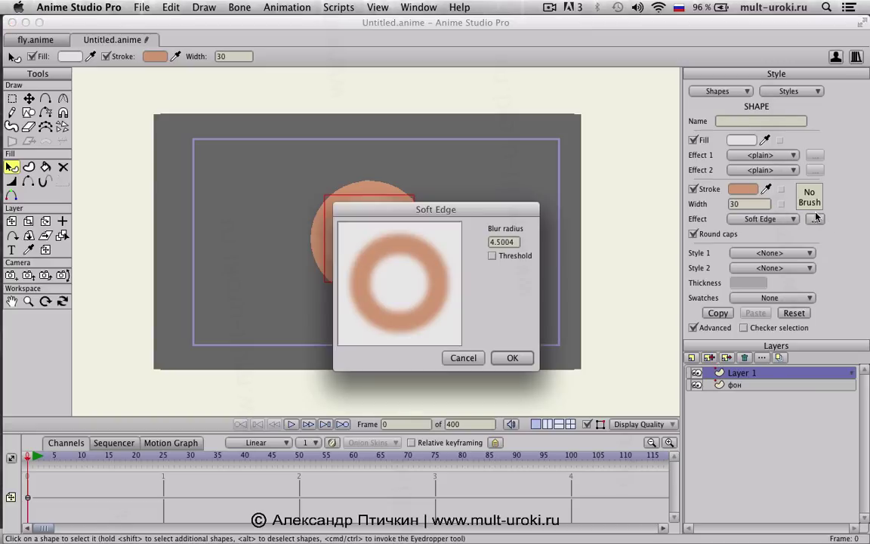
left_click_drag(457, 209, 514, 126)
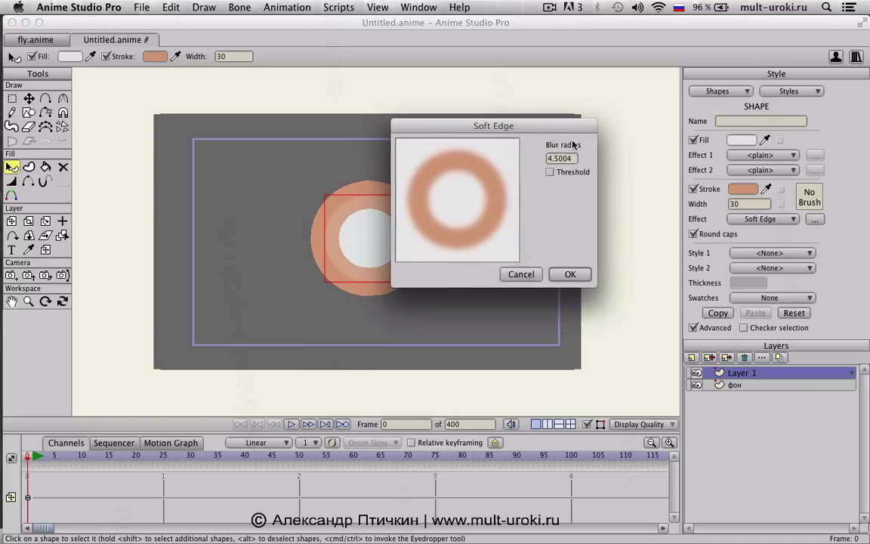
Step: Try Soft Edge blur radius values of 12, 2 and 14 and toggle the threshold option
left_click(558, 159)
type("12")
left_click(549, 174)
left_click(549, 174)
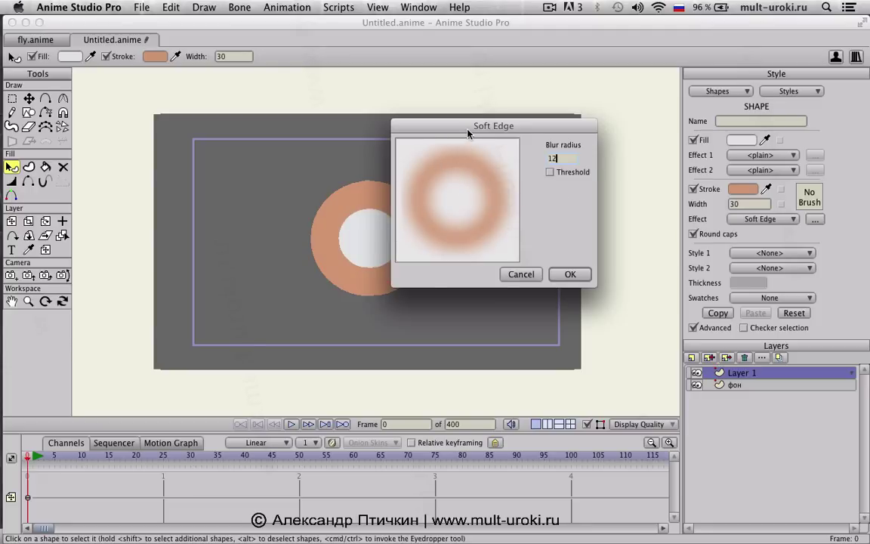
left_click_drag(468, 133, 520, 140)
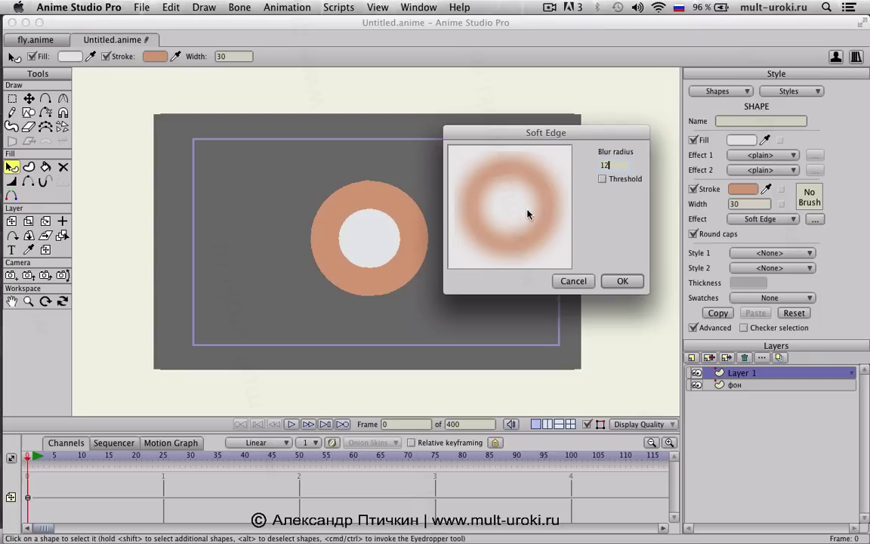
left_click(603, 180)
double_click(605, 165)
type("2")
double_click(602, 166)
type("14")
Step: Set the stroke's Soft Edge blur radius to 11 and apply it to the circle
double_click(608, 166)
type("111")
key("BackSpace")
key("BackSpace")
type("1")
left_click(624, 281)
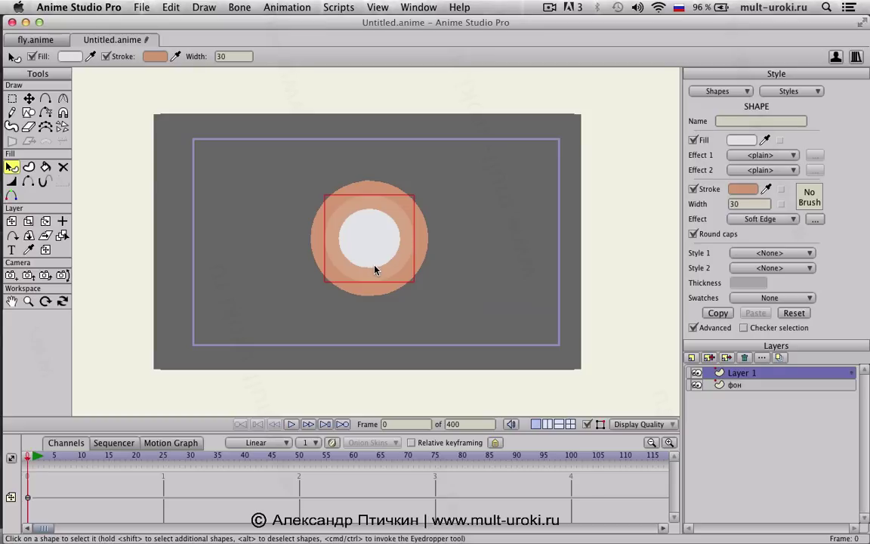
Step: Render the current frame to check the circle's glow, and render frame 43 of fly.anime for comparison
key("super+r")
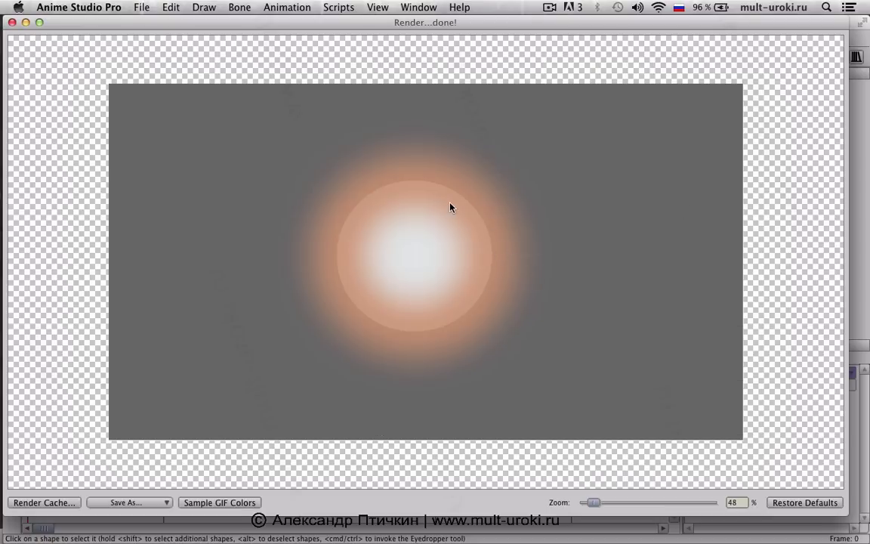
left_click(13, 22)
key("super+r")
left_click(12, 22)
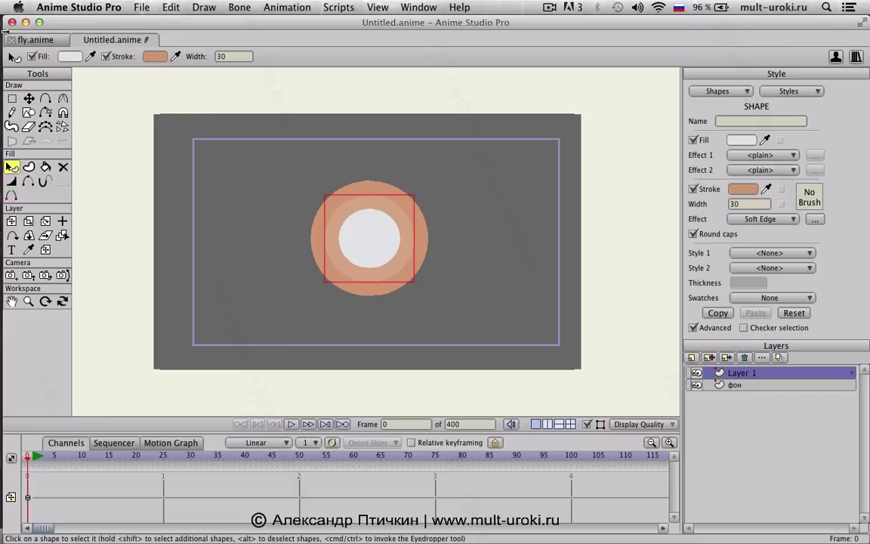
left_click(42, 43)
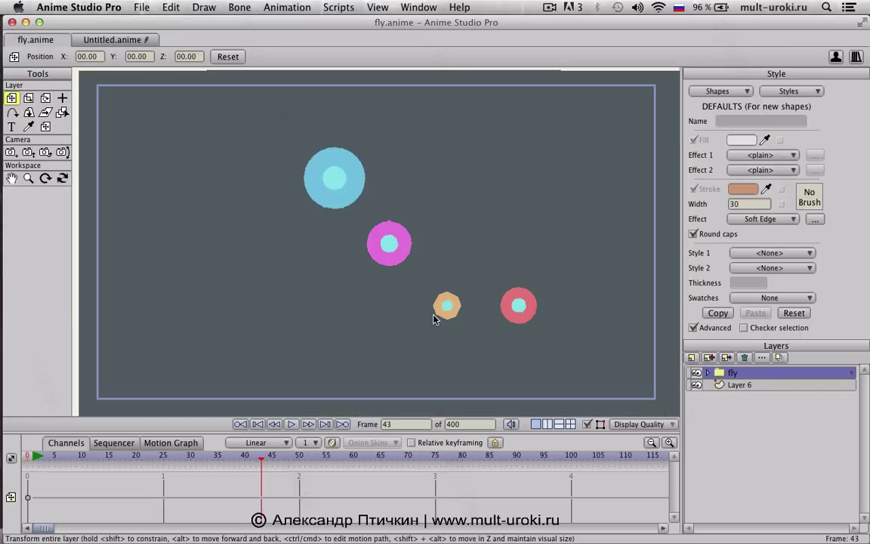
key("super+r")
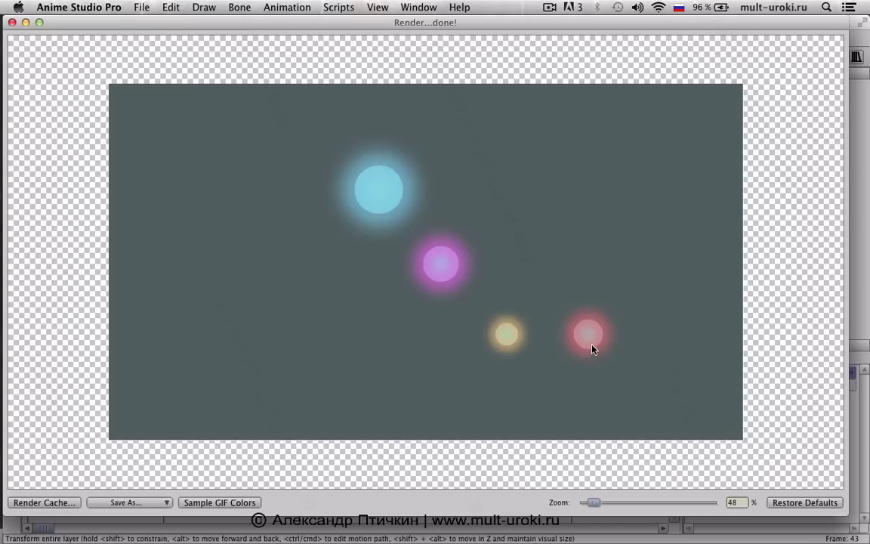
Step: Return to Untitled.anime, render the circle with its fill turned off to examine the soft stroke ring, and restore the fill
left_click(13, 21)
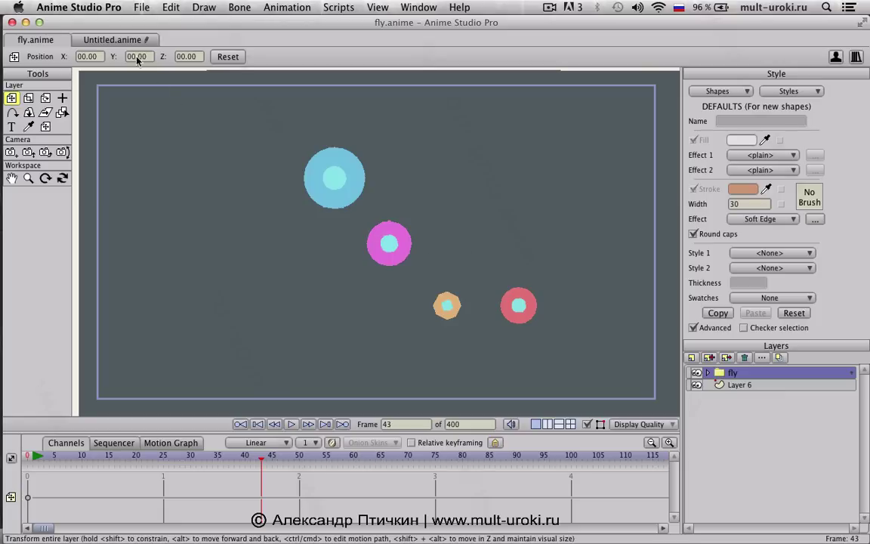
left_click(113, 39)
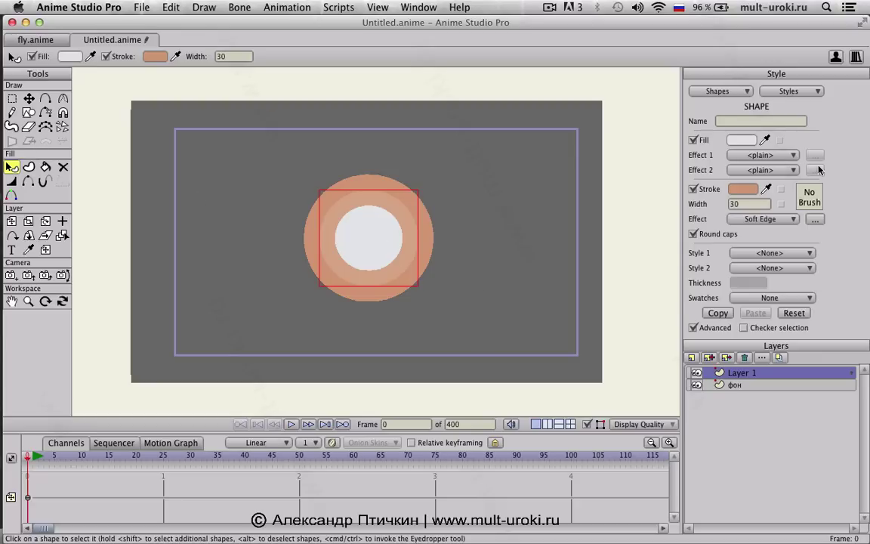
left_click(693, 140)
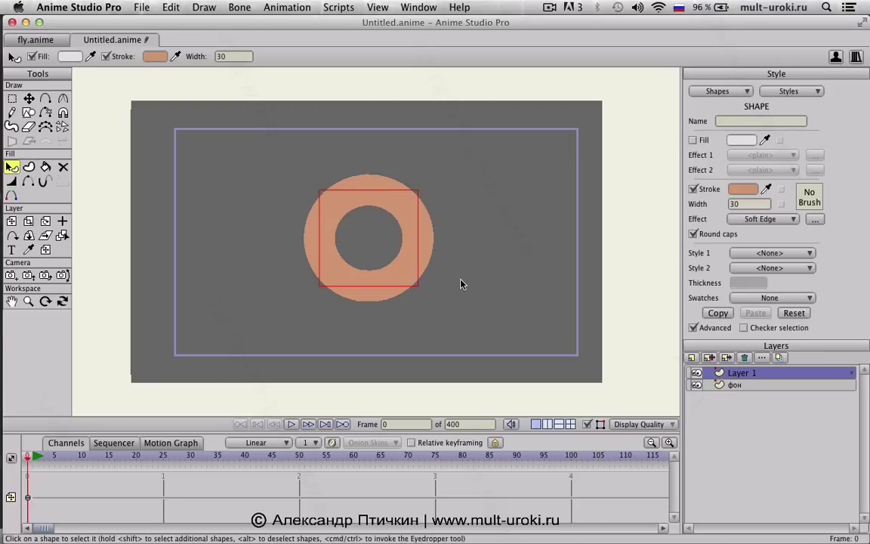
key("super+r")
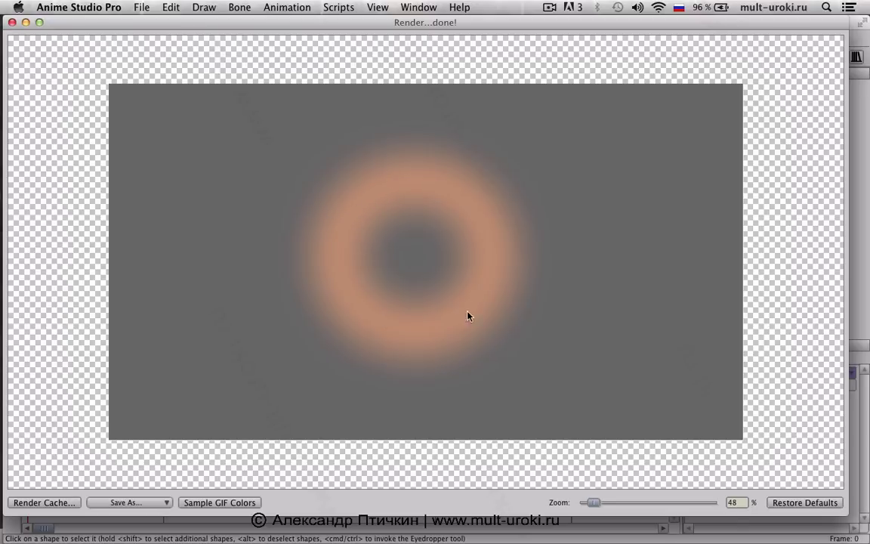
left_click(12, 22)
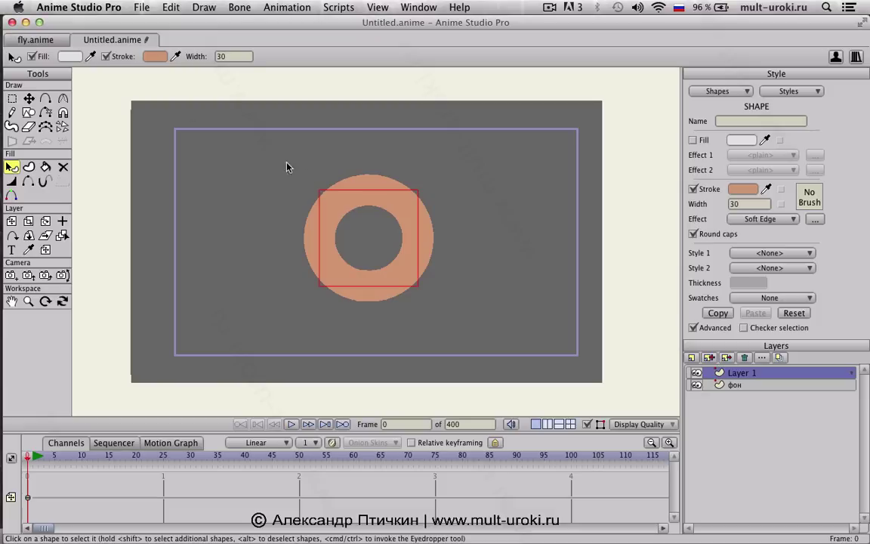
left_click(692, 140)
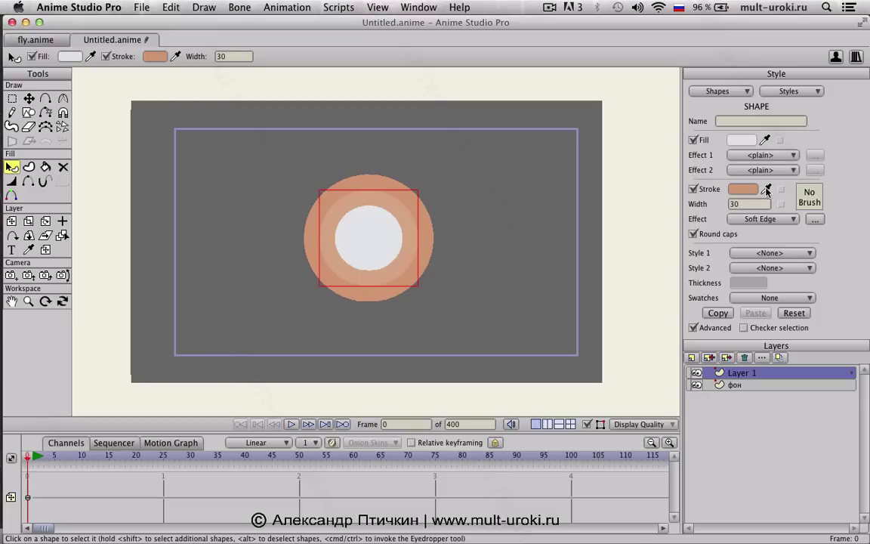
Step: Try matching the circle's fill to its orange stroke colour, render the frame, and undo the fill change
left_click(765, 141)
left_click(745, 190)
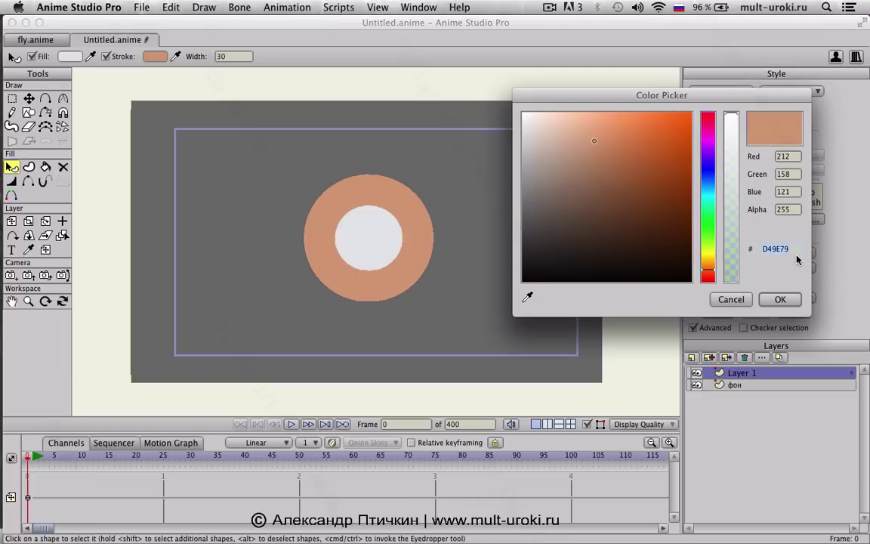
left_click(731, 299)
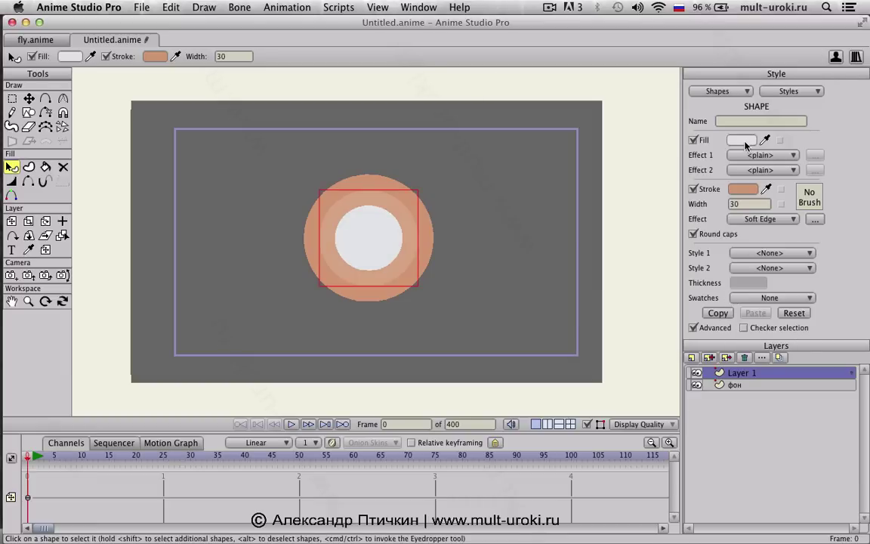
left_click(744, 140)
left_click(738, 301)
mouse_move(766, 143)
left_mouse_down()
mouse_move(505, 226)
mouse_move(388, 243)
mouse_move(678, 157)
mouse_move(750, 189)
left_mouse_up()
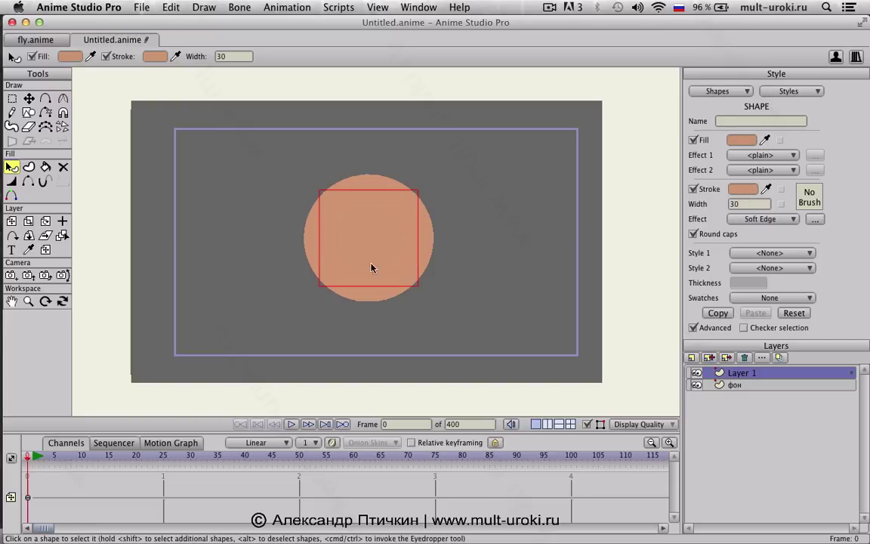
key("super+r")
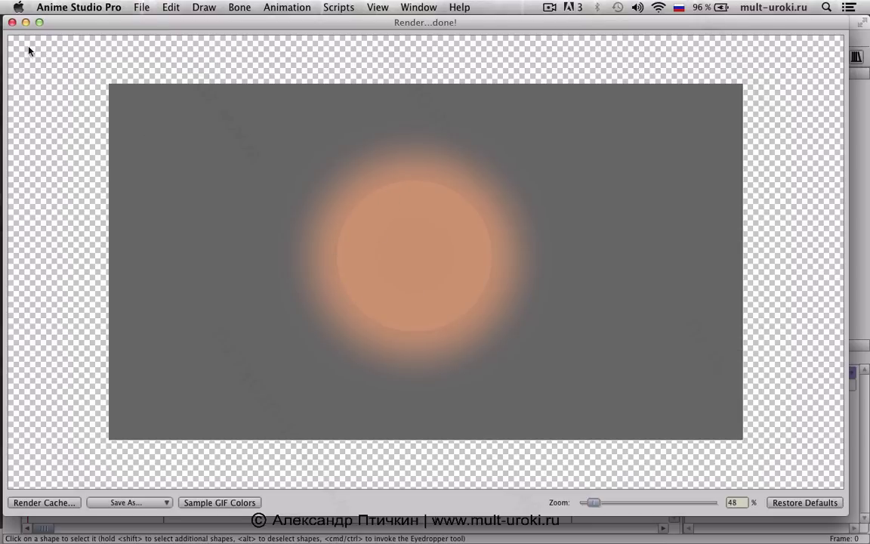
left_click(12, 23)
key("super+z")
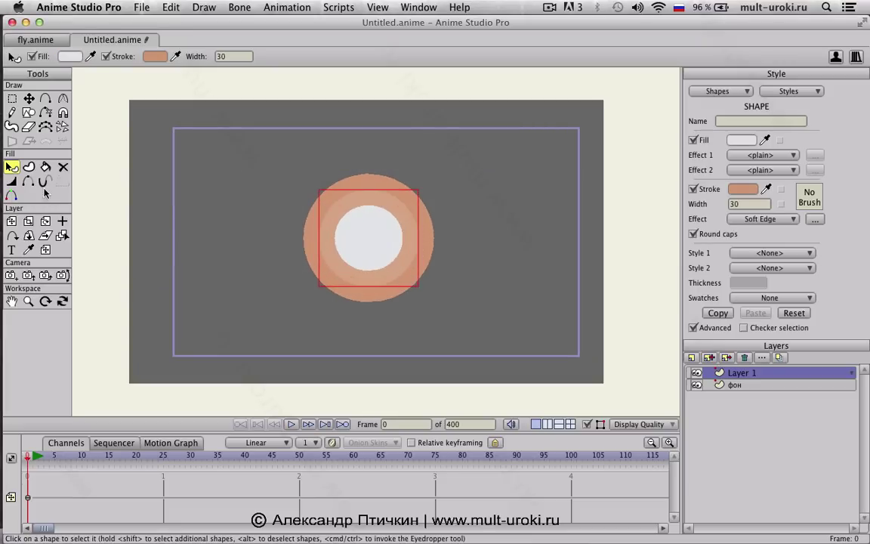
Step: Scale Layer 1's circle down to about 1.71 and move it below and left of the canvas centre, about X -0.37, Y -0.49
left_click(28, 221)
left_click_drag(464, 320, 287, 266)
left_click(11, 220)
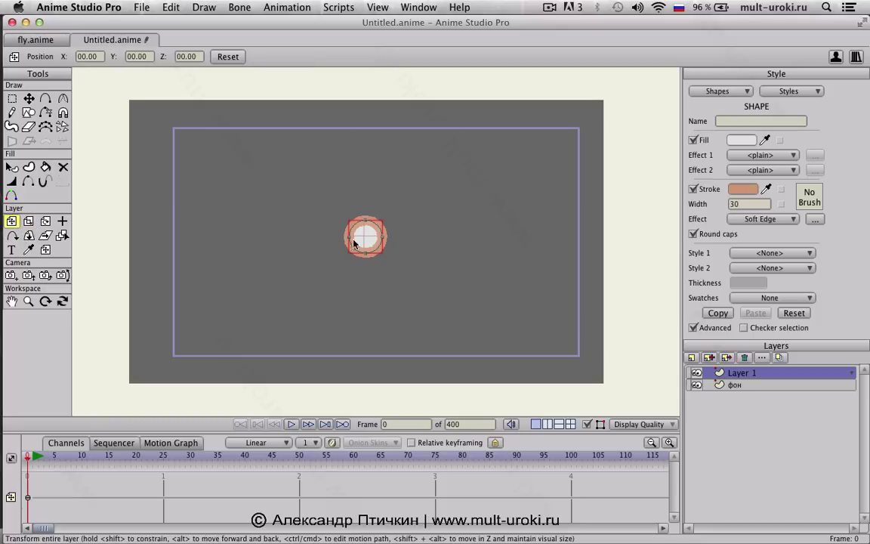
left_click_drag(442, 236, 416, 265)
scroll(416, 264, "up", 2)
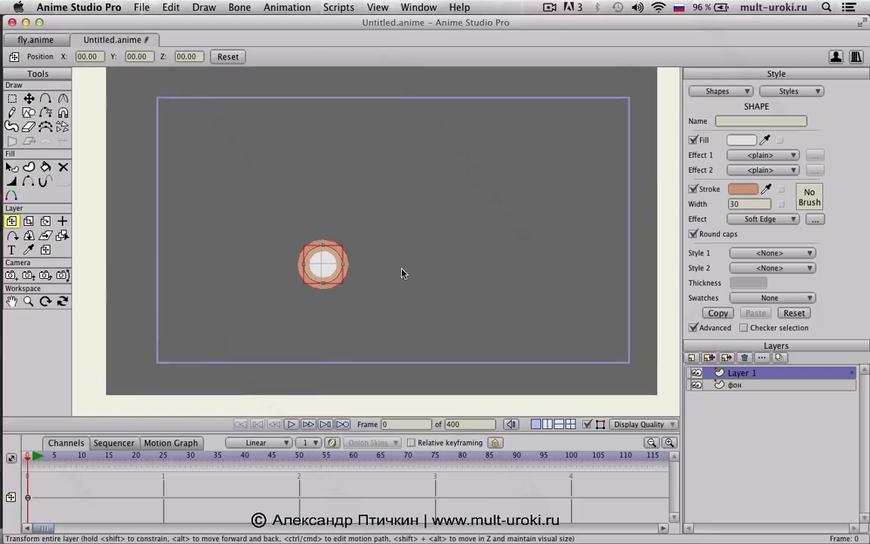
Step: At frame 1, nudge the circle to key its starting position at about X -0.38, Y -0.48
left_click(34, 482)
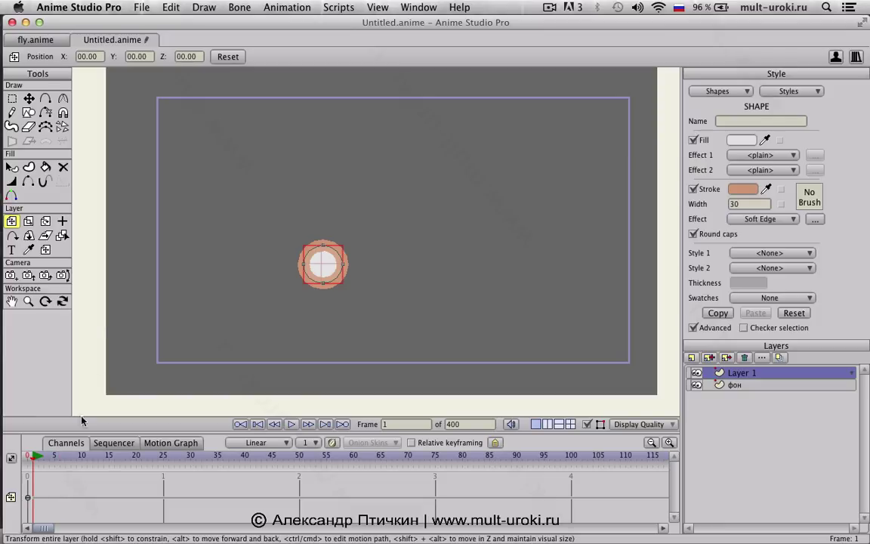
left_click(46, 252)
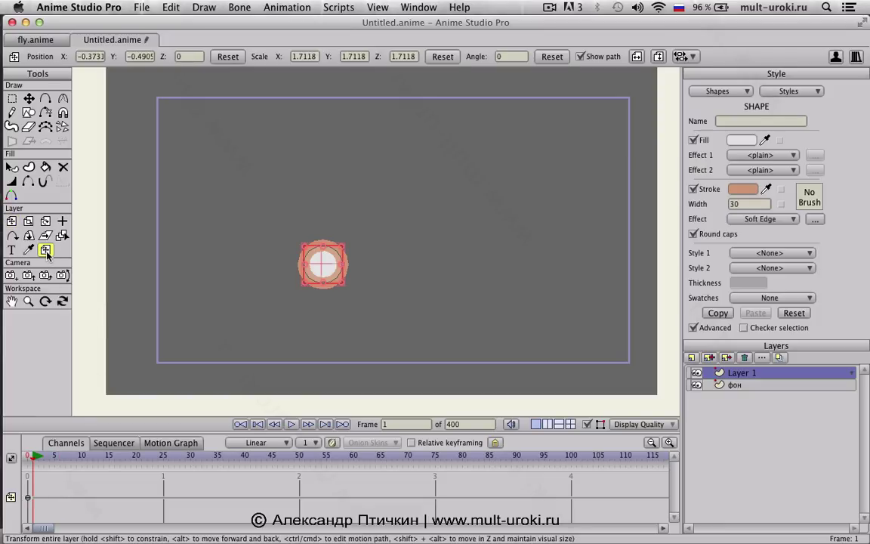
scroll(291, 261, "up", 2)
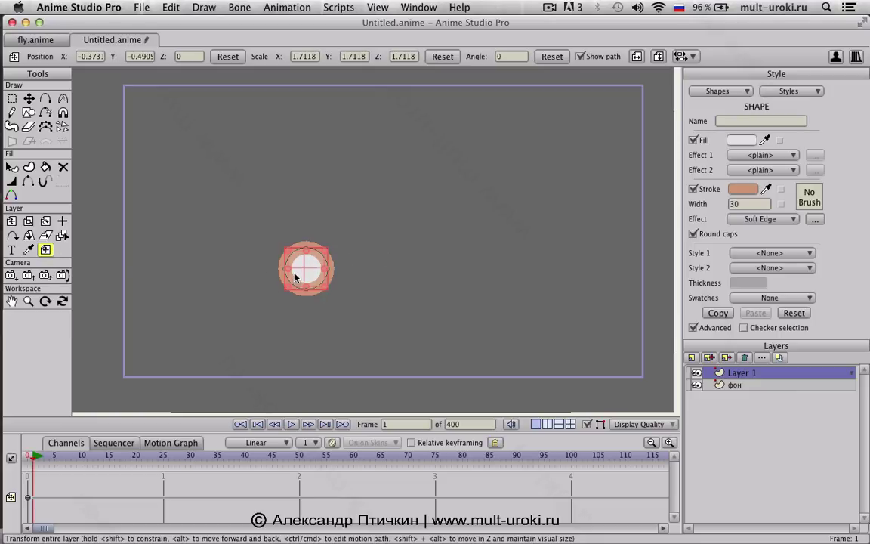
key("Right")
key("Right")
key("Left")
key("Left")
mouse_move(276, 274)
left_mouse_down()
mouse_move(307, 234)
mouse_move(303, 263)
left_mouse_up()
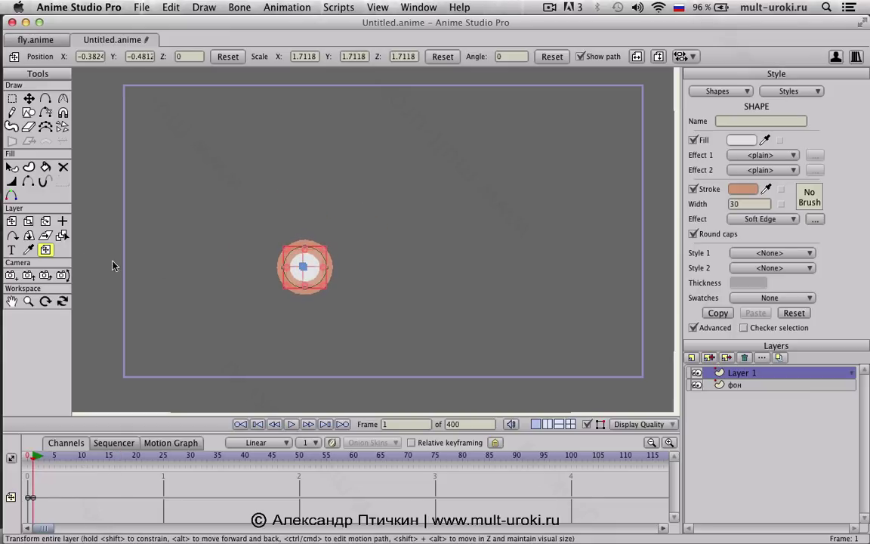
Step: Set Layer 1's origin at the centre of the circle
left_click(62, 220)
left_click(305, 265)
left_click(13, 221)
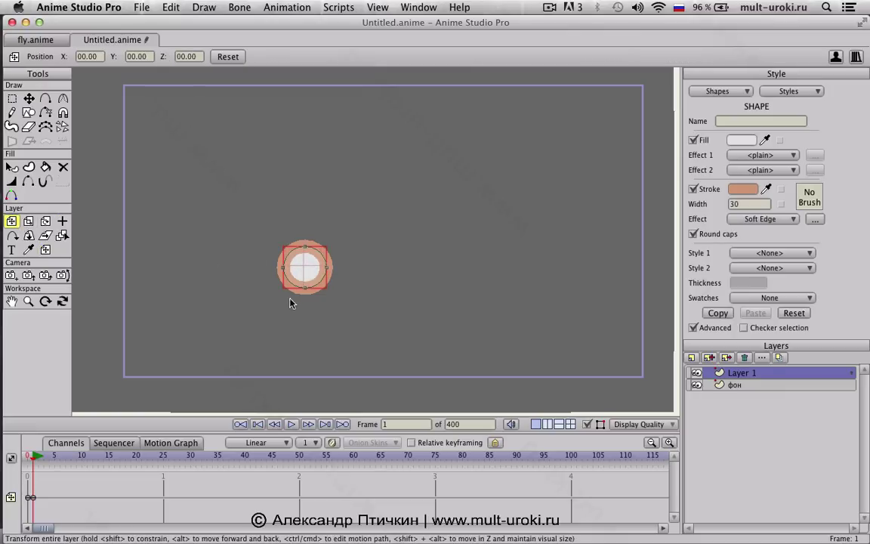
Step: Key the circle's position at frame 5, up and left at about X -0.53, Y -0.31, and display its motion path
key("super+Right")
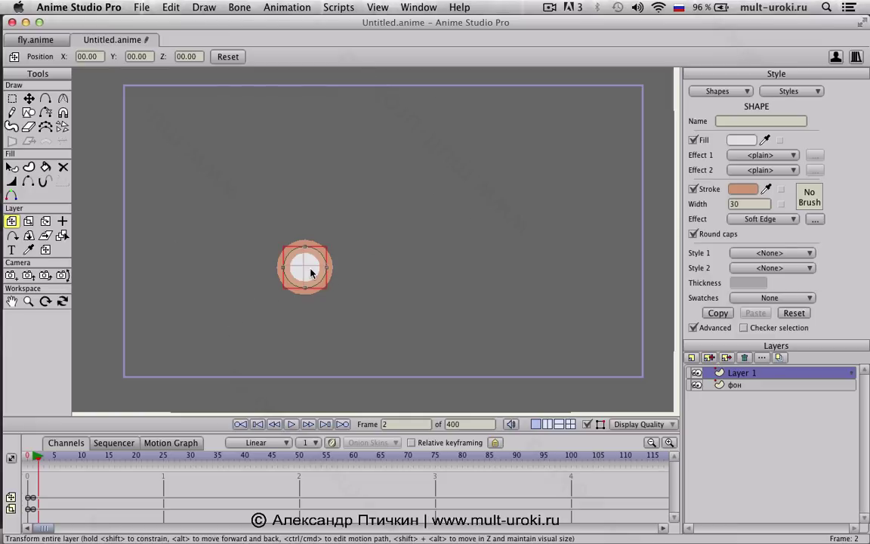
key("super+Left")
key("super+Right")
key("super+Right")
key("super+Right")
key("super+Right")
left_click_drag(308, 267, 286, 244)
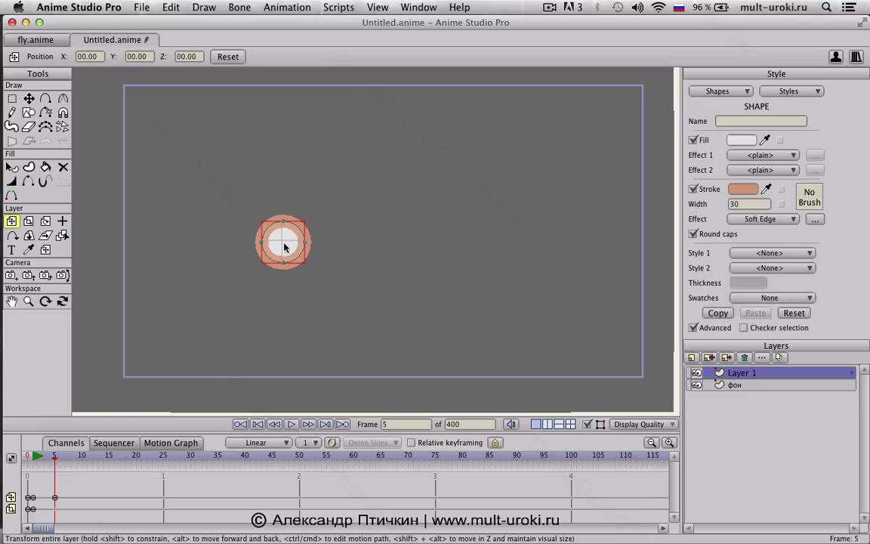
left_click(45, 249)
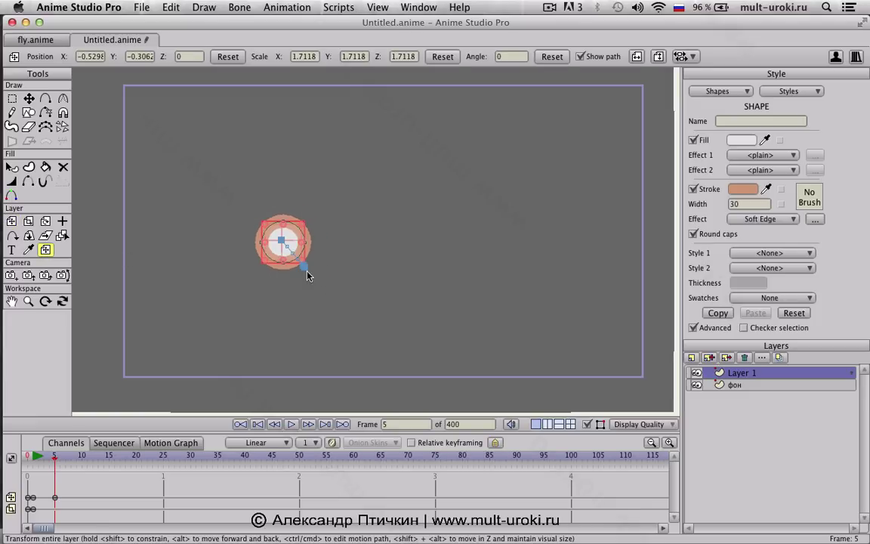
Step: Key the circle every few frames up to frame 52, tracing an irregular path up, across to the right and back down to about X 0.48, Y -0.53
key("super+Right")
key("super+Right")
key("super+Right")
key("super+Right")
left_click_drag(283, 240, 439, 286)
key("super+Right")
key("super+Right")
key("super+Right")
key("super+Right")
key("super+Right")
key("super+Right")
key("super+Right")
key("super+Right")
key("super+Right")
key("super+Right")
key("super+Right")
key("super+Right")
key("super+Right")
key("super+Right")
key("super+Right")
key("super+Right")
key("super+Right")
key("super+Right")
key("super+Right")
key("super+Right")
key("super+Right")
key("super+Right")
key("super+Right")
key("super+Right")
key("super+Right")
key("super+Right")
key("super+Right")
key("super+Right")
key("super+Right")
key("super+Right")
key("super+Right")
key("super+Right")
key("super+Right")
key("super+Right")
key("super+Right")
key("super+Right")
key("super+Right")
key("super+Right")
key("super+Right")
key("super+Right")
key("super+Right")
key("super+Right")
key("super+Right")
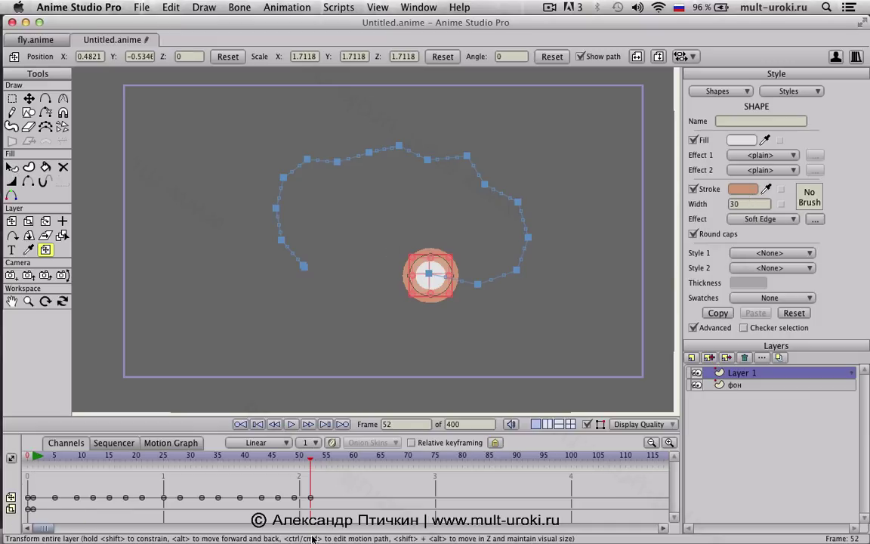
Step: Continue keying the circle leftward every few frames up to frame 68, closing the loop near its start at about X -0.32, Y -0.54
key("Right")
key("Right")
key("Right")
left_click_drag(437, 278, 395, 277)
key("Right")
key("Right")
key("Right")
key("Right")
key("Right")
key("Right")
key("Right")
left_click_drag(479, 278, 322, 287)
key("Right")
key("Right")
key("Right")
key("Right")
key("Right")
key("Right")
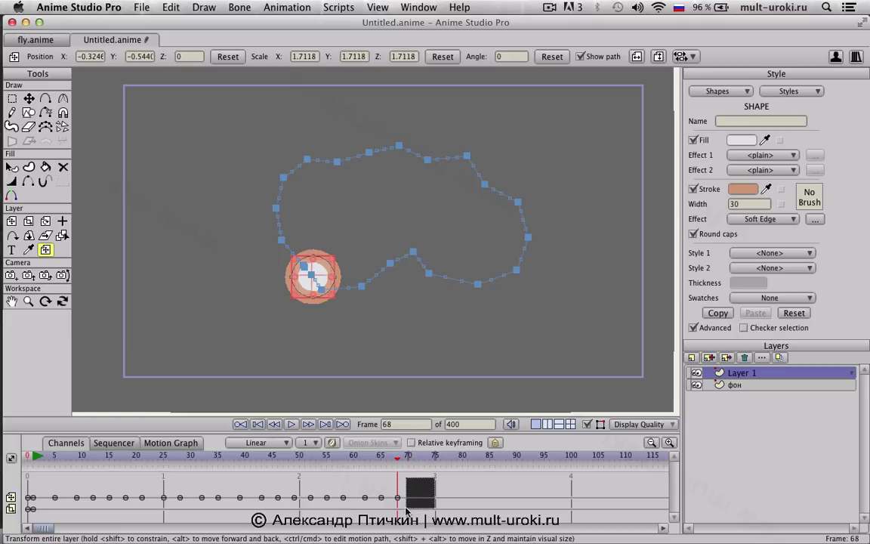
Step: Set the position keyframe at frame 68 to Cycle interpolation, looping back to absolute frame 1
right_click(398, 498)
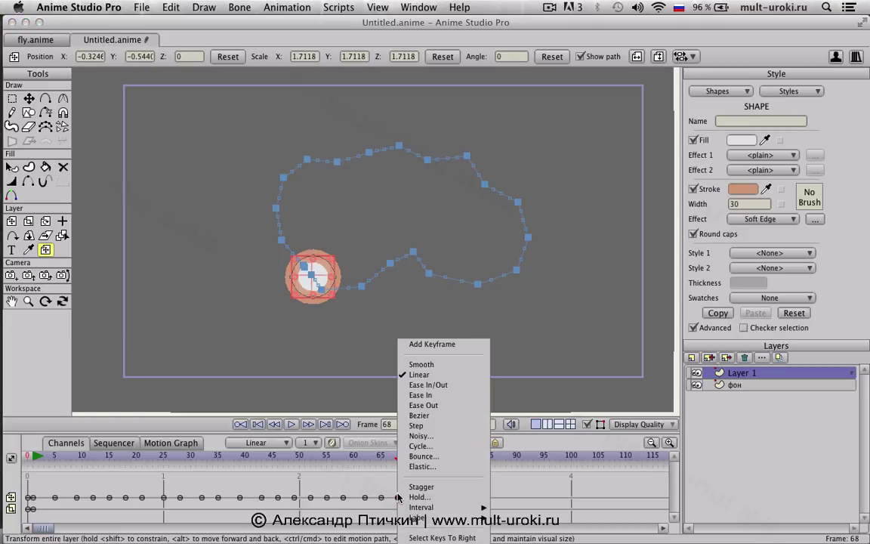
left_click(420, 446)
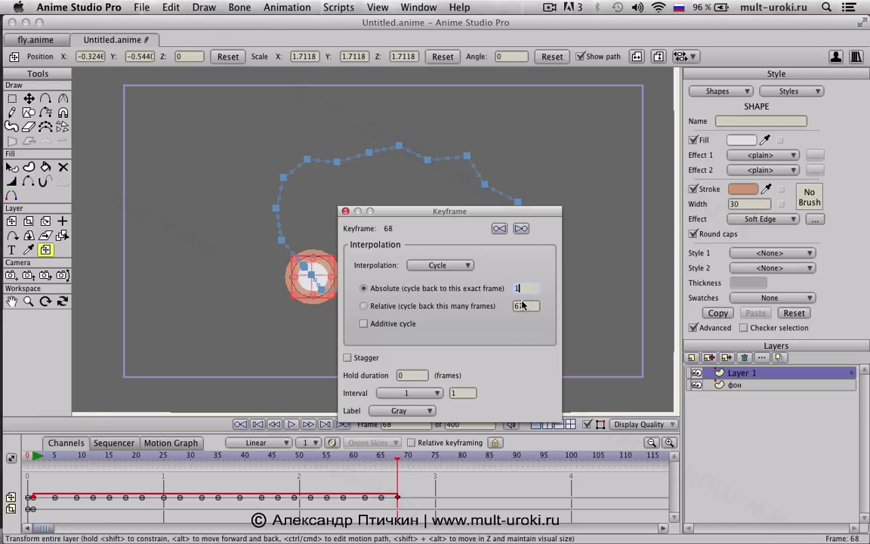
left_click_drag(445, 208, 443, 195)
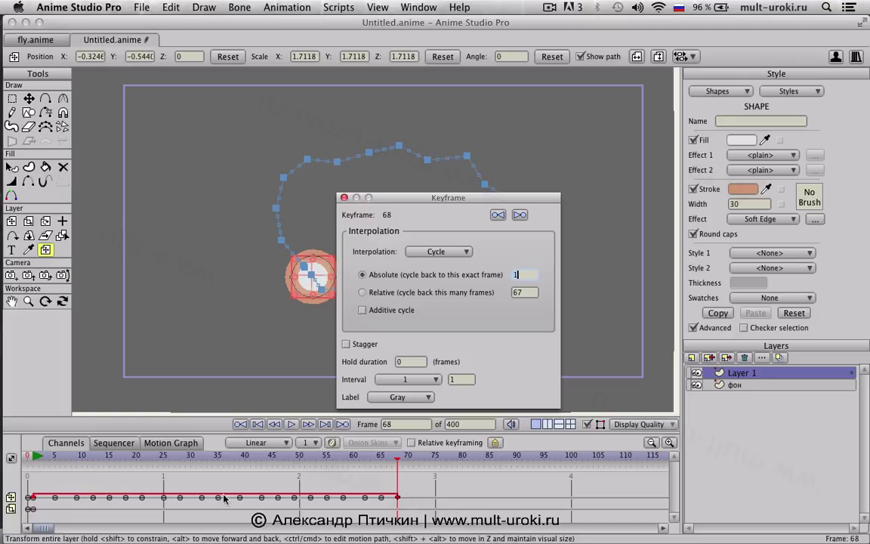
left_click(34, 498)
left_click(310, 182)
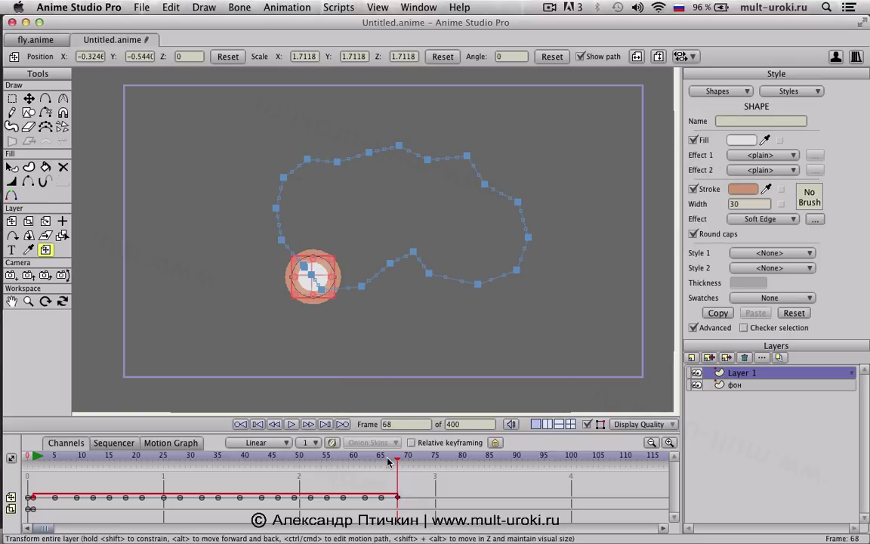
Step: Play the animation past frame 68 to check that the circle's flight repeats
key("space")
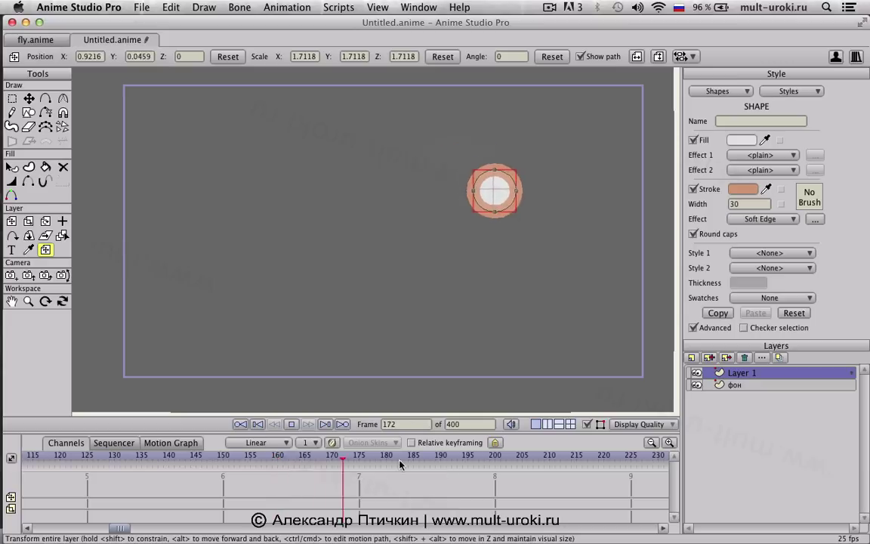
key("space")
left_click_drag(121, 528, 42, 528)
left_click_drag(31, 457, 560, 485)
key("space")
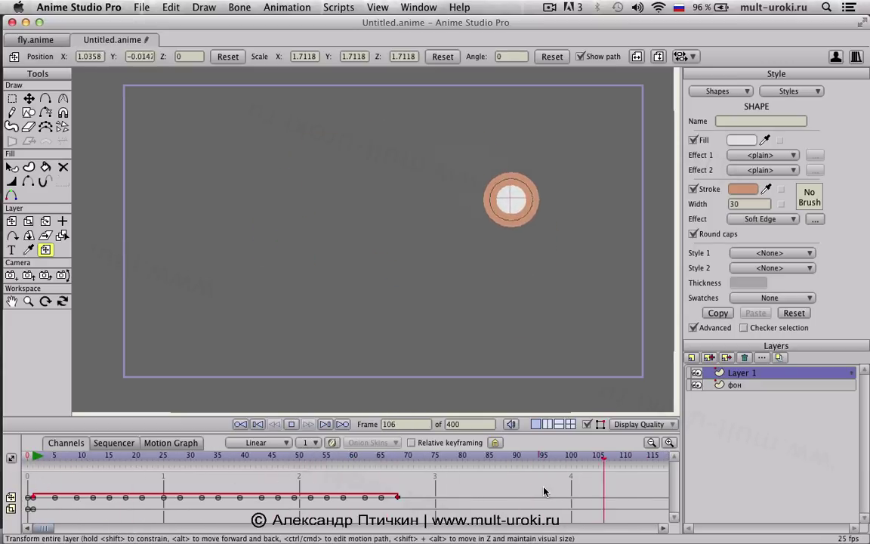
Step: Key a moved circle position at frame 132, play through it to test the cycle, and return to frame 1
left_click(12, 221)
left_click_drag(333, 308, 334, 296)
left_click_drag(125, 455, 163, 457)
key("space")
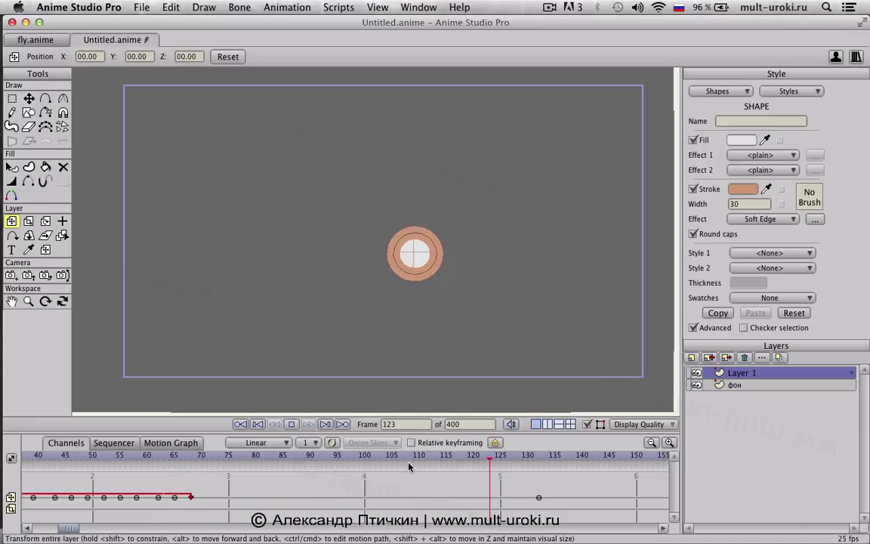
key("space")
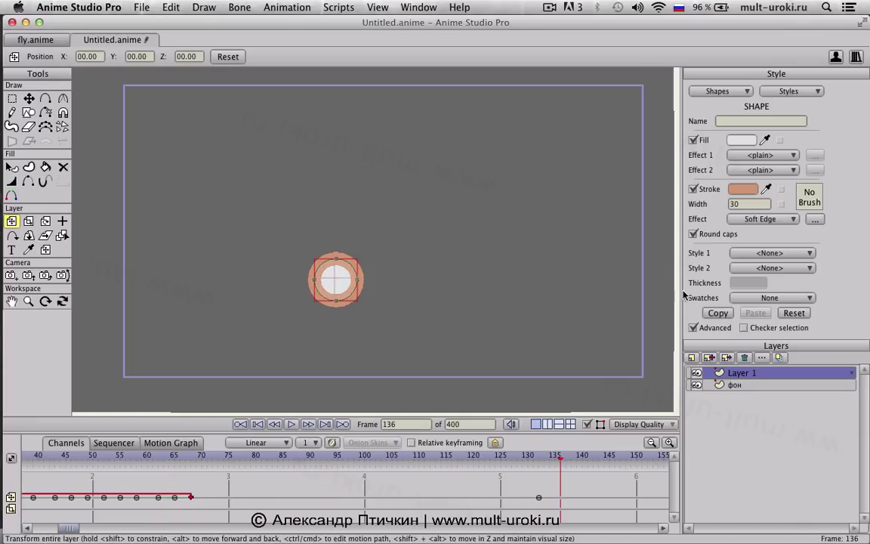
left_click_drag(497, 286, 475, 283)
left_click_drag(563, 459, 34, 470)
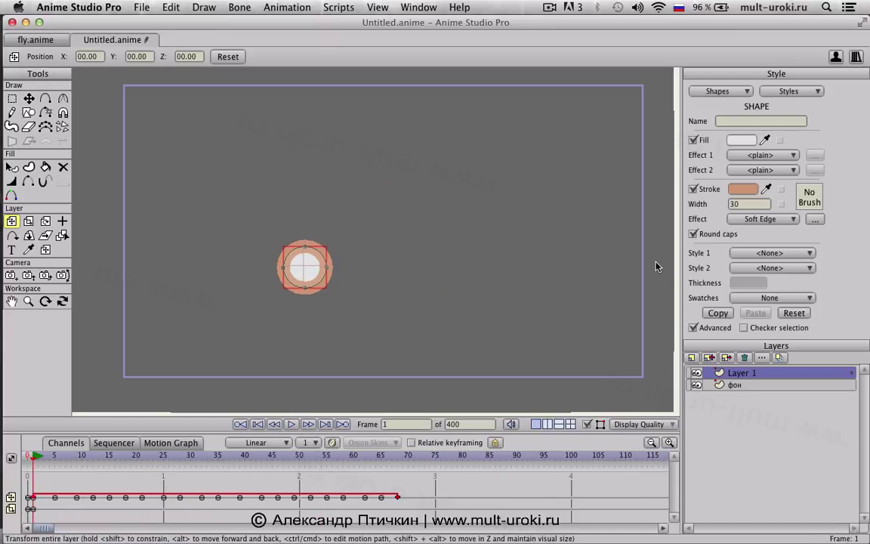
Step: Rename Layer 1 as 1 and duplicate it as a layer named 2
double_click(740, 373)
type("1")
key("Return")
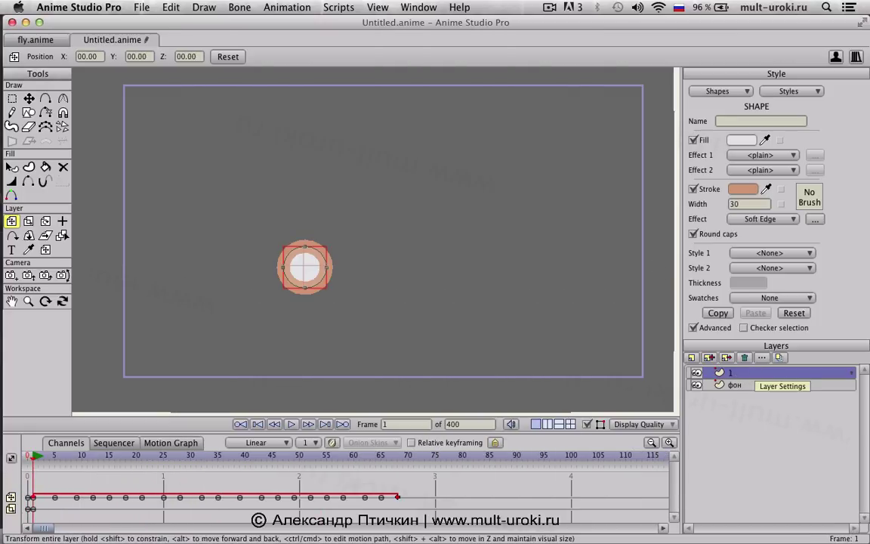
left_click(711, 359)
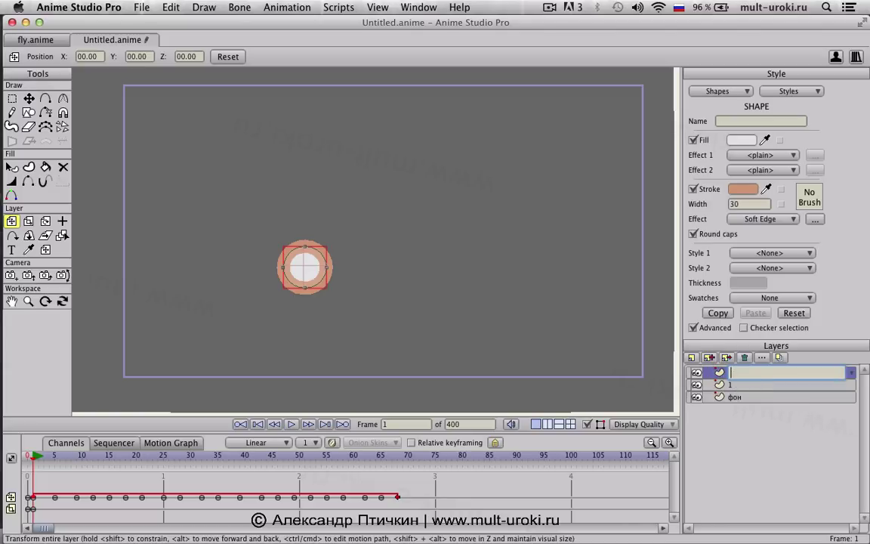
type("2")
key("Return")
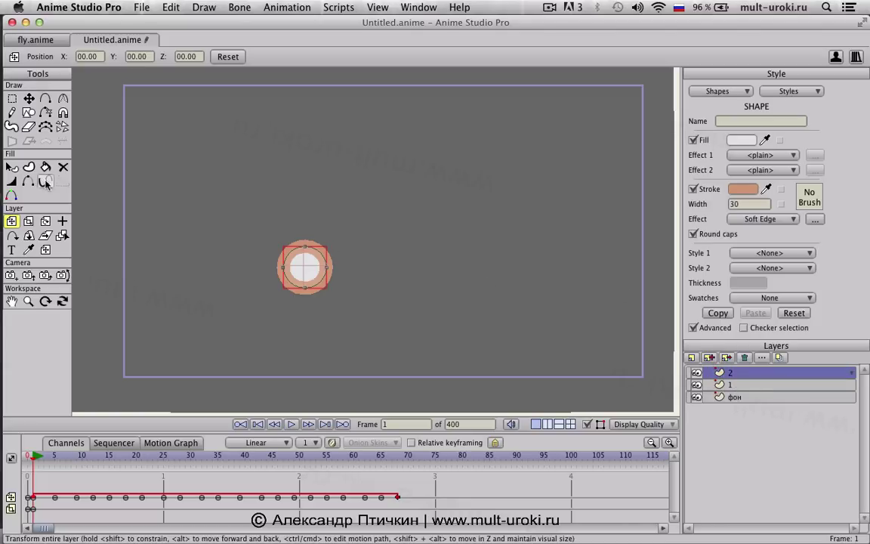
Step: Move the circle on layer 2 above the original circle at frame 1
left_click(14, 167)
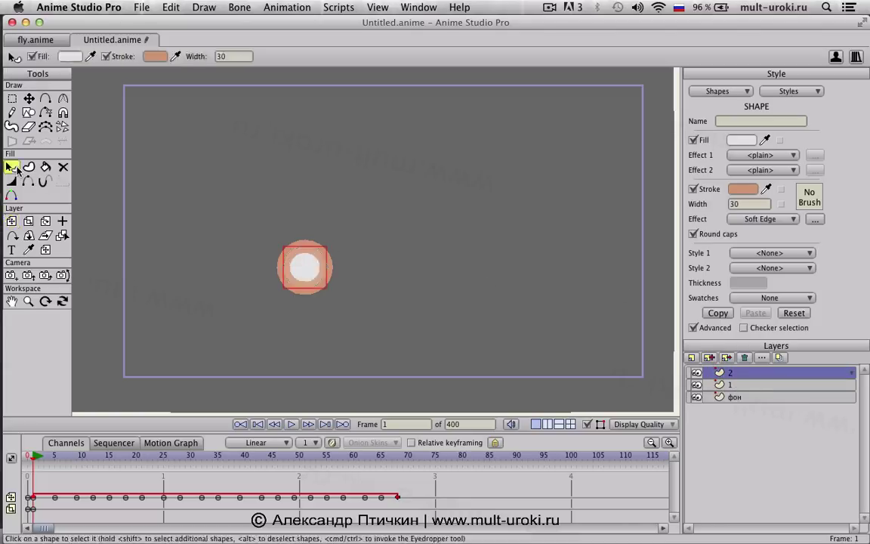
left_click(11, 220)
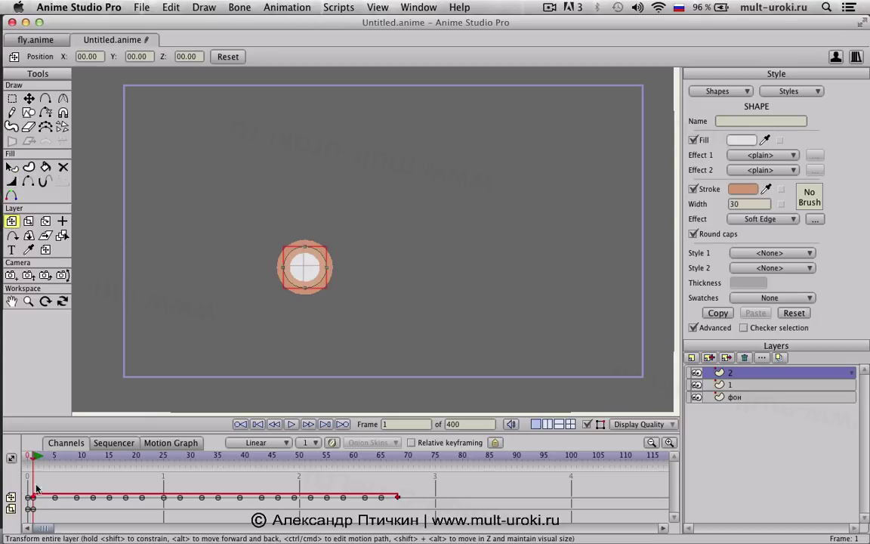
left_click_drag(320, 268, 361, 170)
Step: Change the stroke colour of the layer 2 circle to light green, ACE9A7
left_click(11, 168)
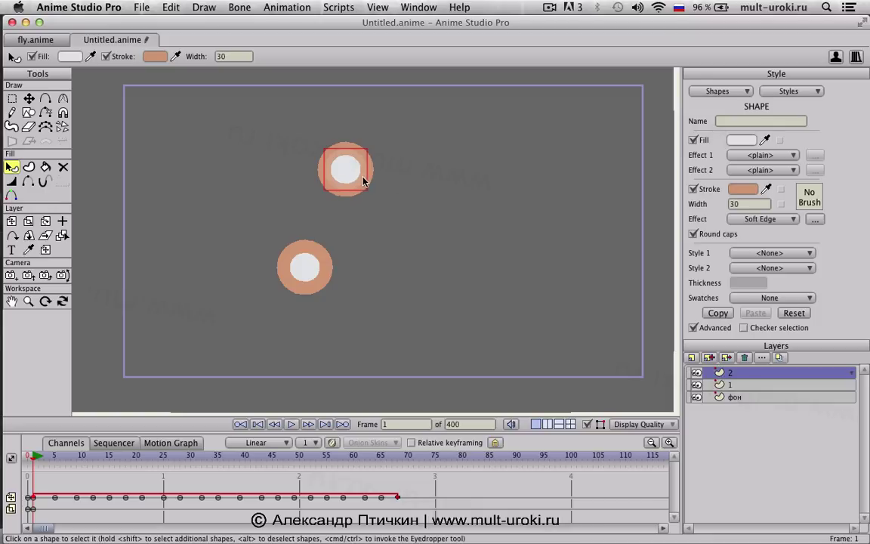
left_click(743, 189)
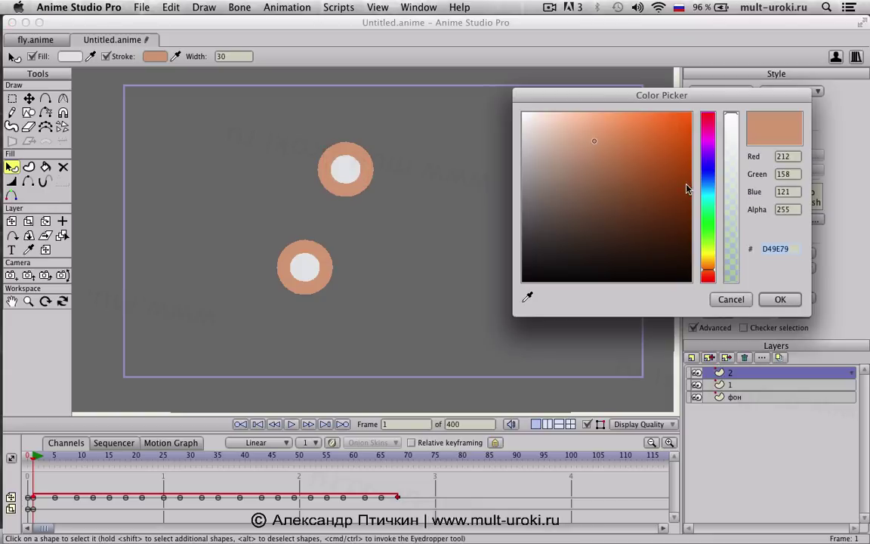
left_click_drag(717, 270, 715, 227)
left_click_drag(571, 148, 571, 133)
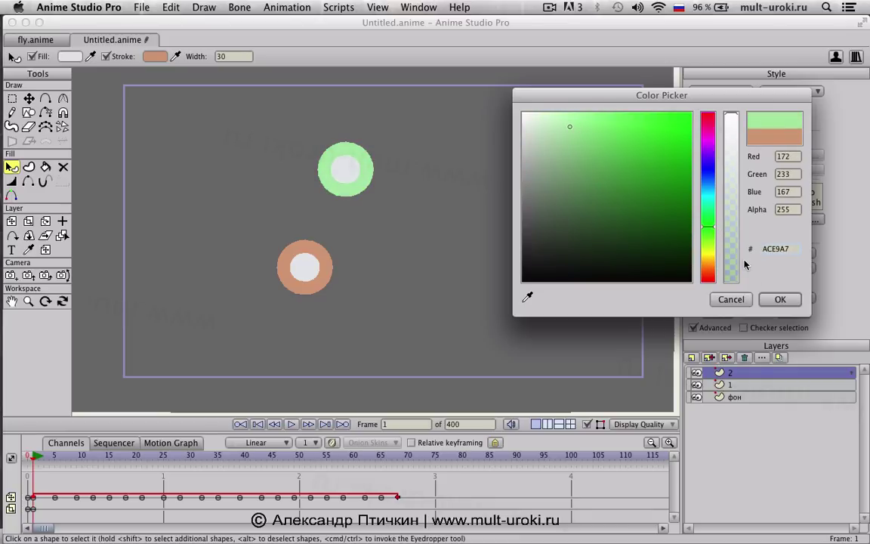
left_click(781, 300)
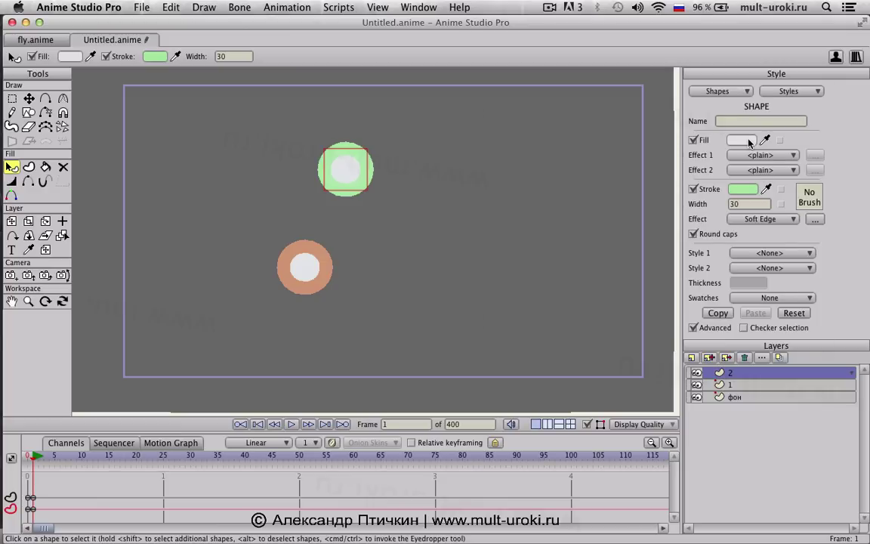
Step: Set the layer 2 circle's fill to light turquoise and render the frame to check both circles
left_click(742, 141)
left_click(534, 139)
mouse_move(542, 140)
left_mouse_down()
mouse_move(542, 148)
mouse_move(568, 135)
left_mouse_up()
left_click(780, 299)
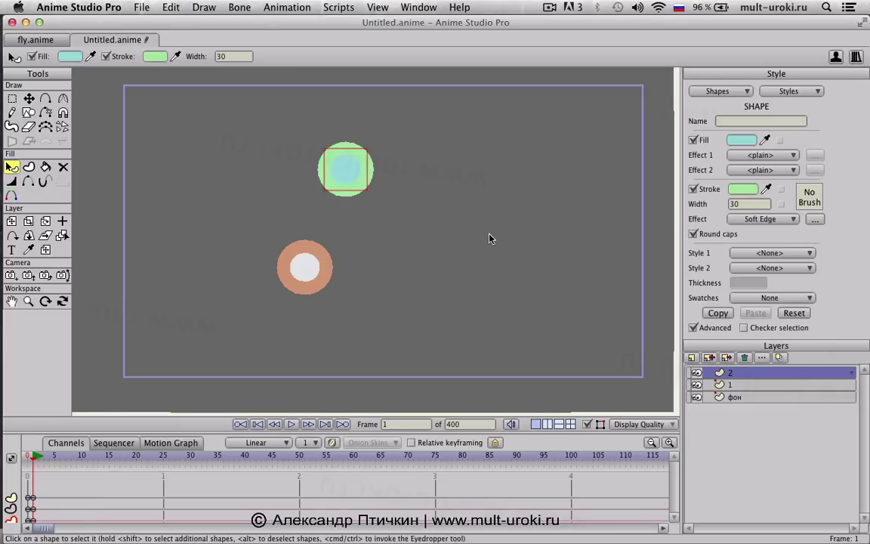
key("super+r")
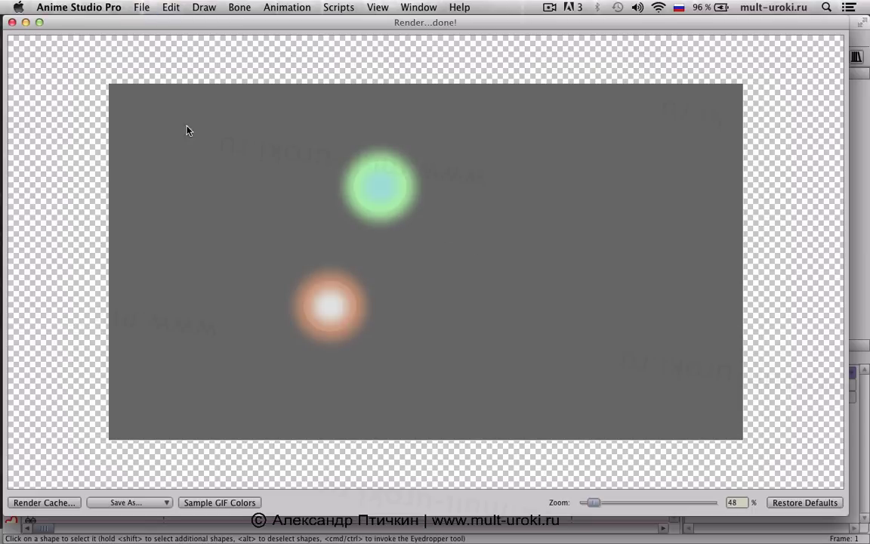
left_click(12, 22)
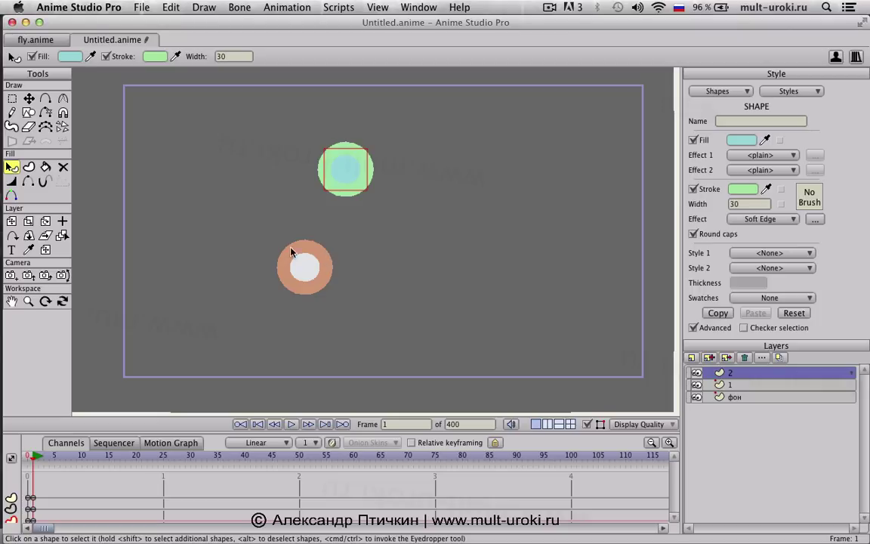
Step: Scale layer 2 down to about 1.06 and move its circle just above and beside the original circle
left_click(28, 220)
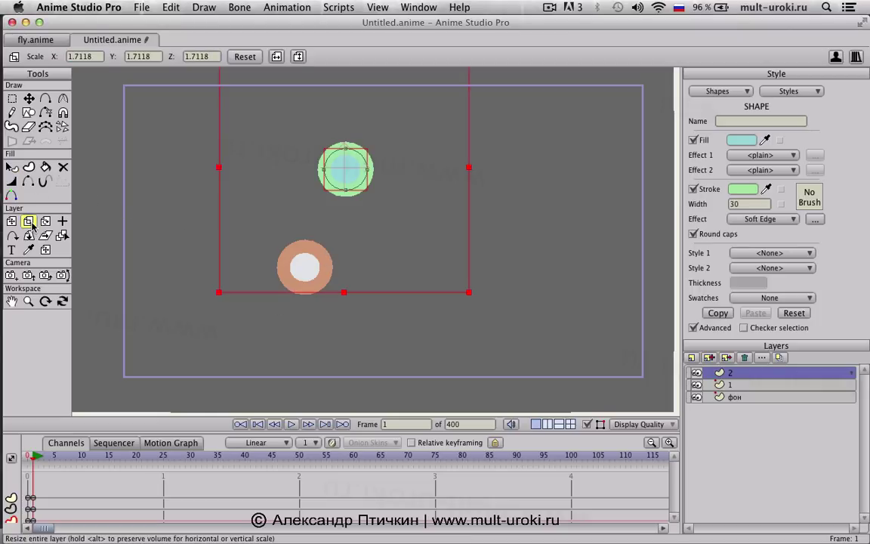
left_click_drag(505, 281, 450, 246)
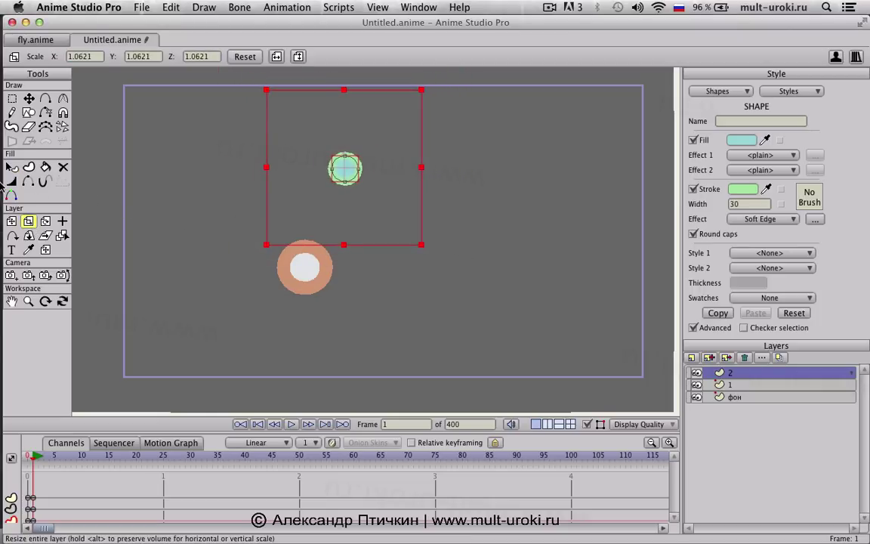
left_click(11, 221)
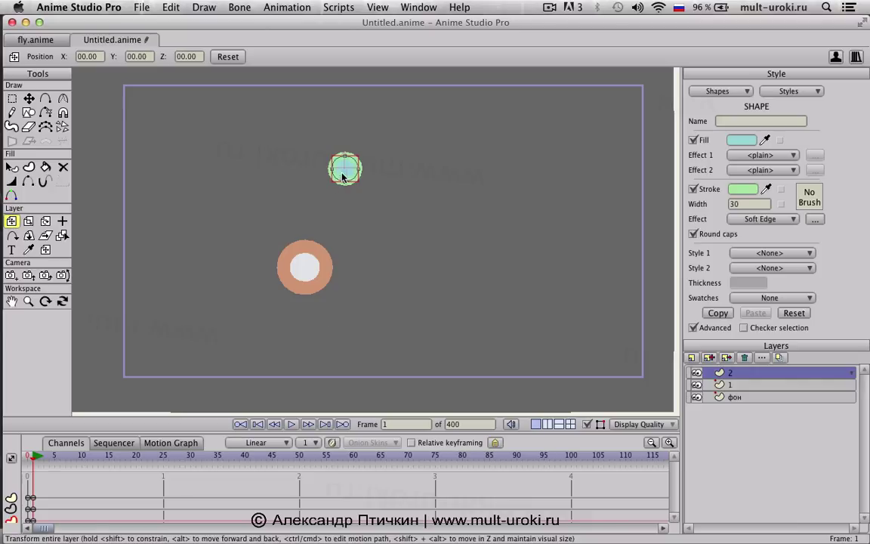
left_click_drag(344, 176, 352, 244)
Step: Delete the copied position keyframes of layer 2 up to frame 68 and return to frame 1
left_click(50, 251)
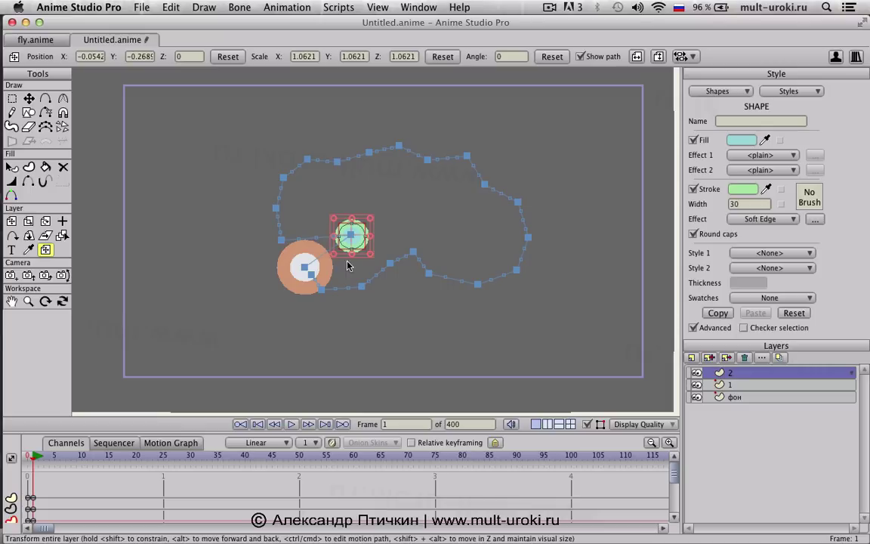
left_click_drag(350, 347, 280, 225)
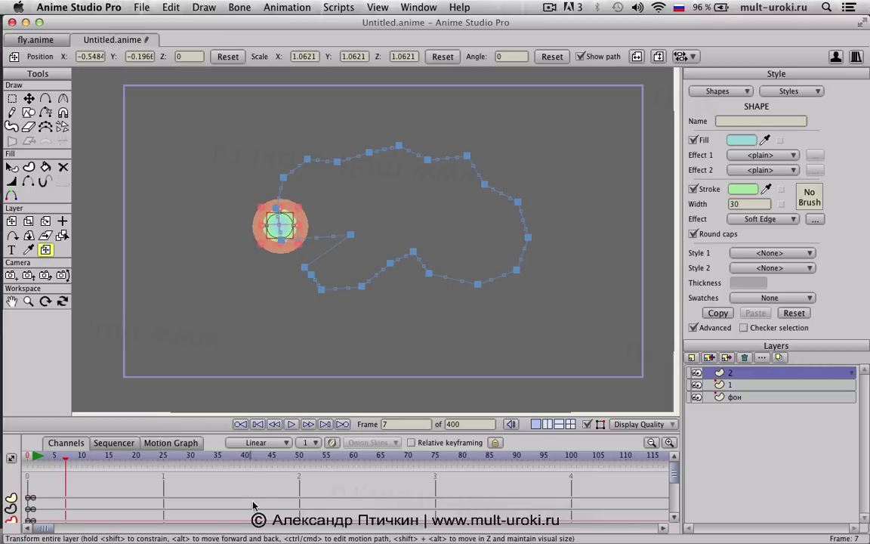
left_click_drag(214, 437, 227, 389)
left_click_drag(411, 501, 42, 476)
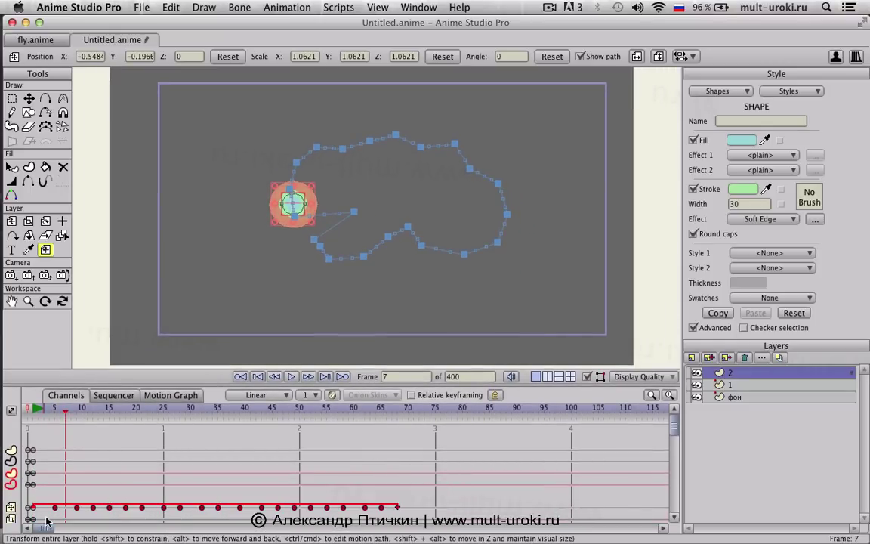
key("Delete")
key("shift+super+Left")
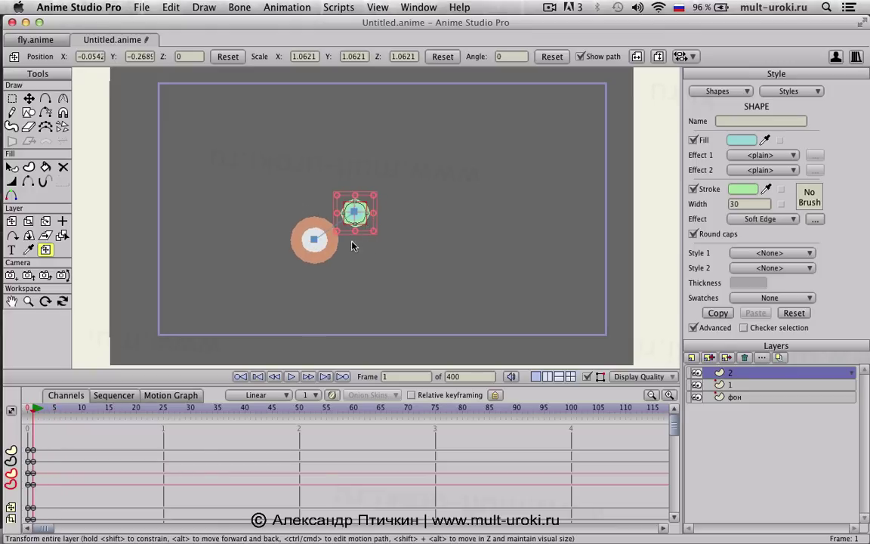
Step: Key the layer 2 circle slightly higher at frame 4 and hide layer 1
key("super+Right")
key("super+Right")
key("super+Right")
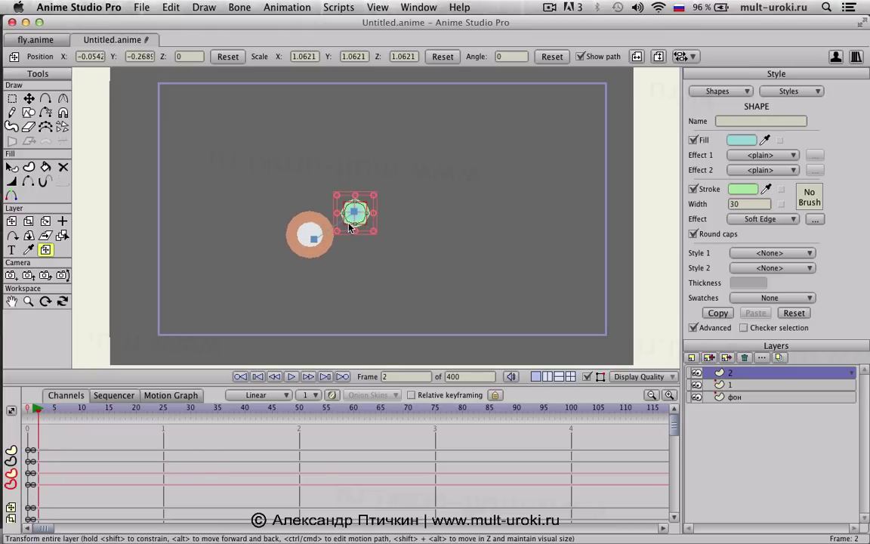
left_click_drag(353, 217, 344, 200)
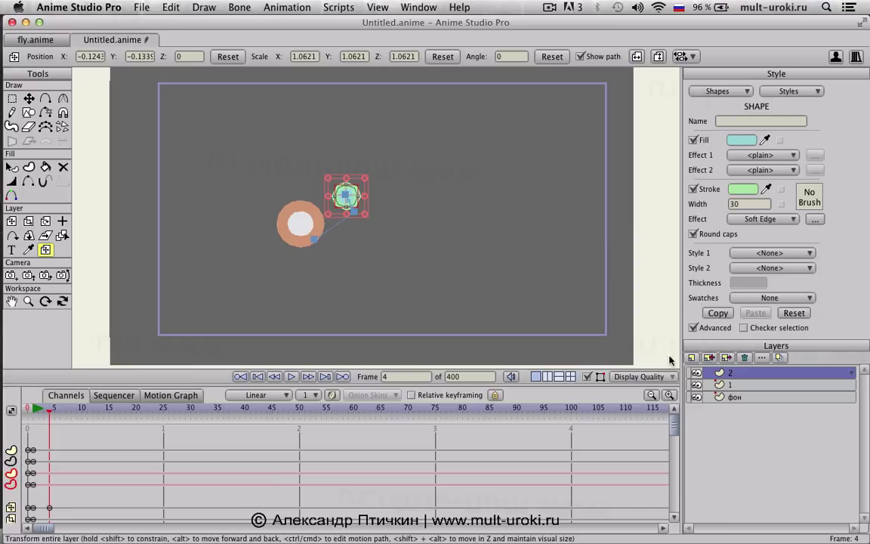
left_click(697, 386)
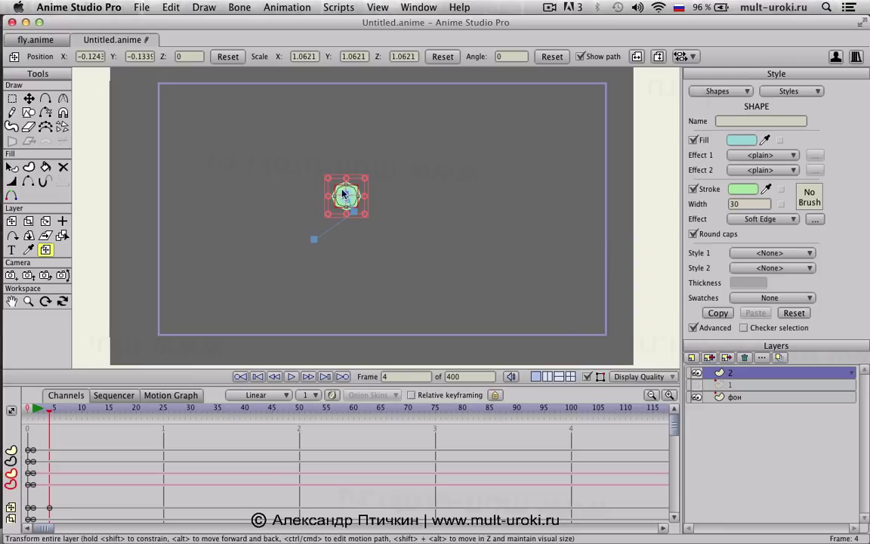
Step: Key new positions for the layer 2 circle at frames 8, 12 and 15, leading it upward
key("super+Right")
key("super+Right")
key("super+Right")
key("super+Right")
left_click_drag(348, 203, 331, 152)
key("super+Right")
key("super+Right")
key("super+Right")
key("super+Right")
key("super+Right")
key("super+Right")
key("super+Right")
left_click_drag(332, 153, 363, 136)
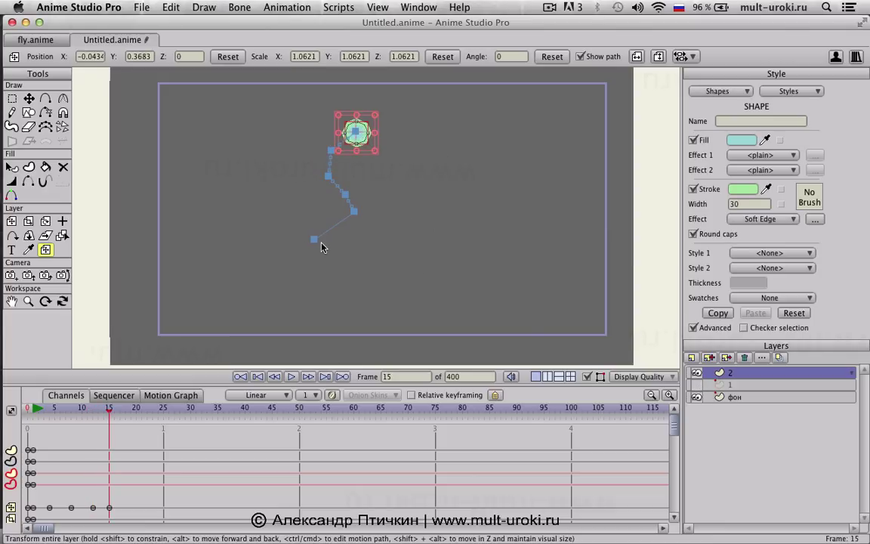
Step: Continue keying the layer 2 circle every few frames up to frame 122, tracing a winding path back near its start
key("super+Right")
key("super+Right")
key("super+Right")
left_click_drag(357, 134, 508, 189)
key("super+Right")
key("super+Right")
key("super+Right")
key("super+Right")
key("super+Right")
key("super+Right")
key("super+Right")
key("super+Right")
key("super+Right")
key("super+Right")
key("super+Right")
key("super+Right")
key("super+Right")
key("super+Right")
key("super+Right")
key("super+Right")
key("super+Right")
key("super+Right")
key("super+Right")
left_click_drag(508, 189, 310, 239)
key("super+Right")
key("super+Right")
key("super+Right")
key("super+Right")
key("super+Right")
key("super+Right")
key("super+Right")
key("super+Right")
key("super+Right")
key("super+Right")
key("super+Right")
key("super+Right")
key("super+Right")
key("super+Right")
key("super+Right")
key("super+Right")
key("super+Right")
key("super+Right")
key("super+Right")
key("super+Right")
key("super+Right")
key("super+Right")
key("super+Right")
key("super+Right")
key("super+Right")
key("super+Right")
key("super+Right")
key("super+Right")
key("super+Right")
key("super+Right")
key("super+Right")
key("super+Right")
key("super+Right")
key("super+Right")
key("super+Right")
key("super+Right")
key("super+Right")
key("super+Right")
key("super+Right")
key("super+Right")
key("super+Right")
key("super+Right")
key("super+Right")
key("super+Right")
key("super+Right")
key("super+Right")
key("super+Right")
key("super+Right")
key("super+Right")
key("super+Right")
key("super+Right")
key("super+Right")
key("super+Right")
key("super+Right")
key("super+Right")
key("super+Right")
key("super+Right")
key("super+Right")
key("super+Right")
key("super+Right")
key("super+Right")
key("super+Right")
key("super+Right")
key("super+Right")
key("super+Right")
key("super+Right")
key("super+Right")
key("super+Right")
key("super+Right")
key("super+Right")
key("super+Right")
key("super+Right")
key("super+Right")
key("super+Right")
key("super+Right")
key("super+Right")
key("super+Right")
key("super+Right")
key("super+Right")
key("super+Right")
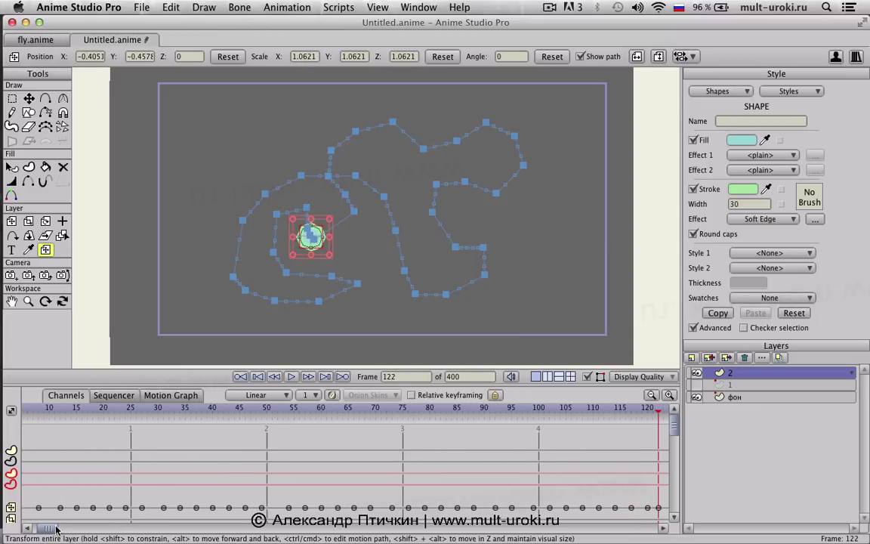
Step: Check the layer 2 circle's starting position at frame 1 and key the circle toward it at frame 125
left_click_drag(60, 529, 2, 533)
left_click(41, 412)
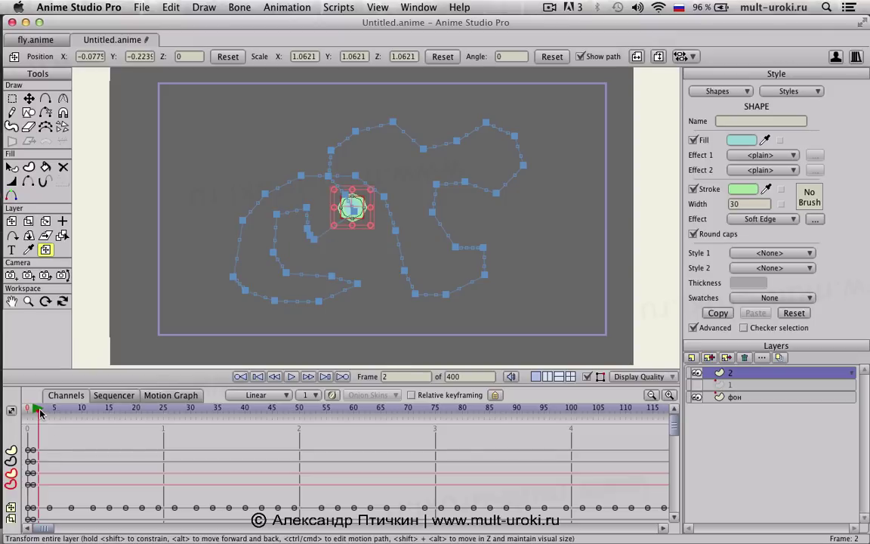
left_click(33, 411)
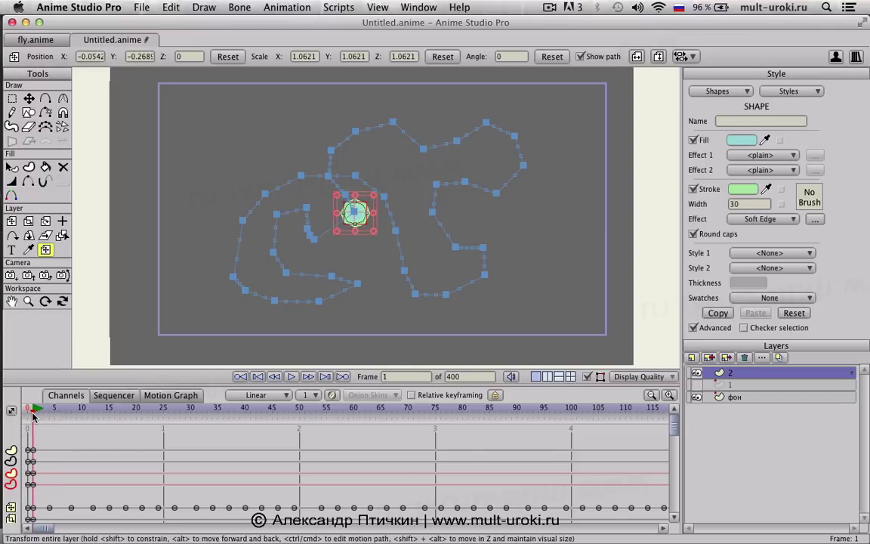
left_click_drag(668, 420, 556, 416)
key("Left")
key("Right")
left_click_drag(381, 279, 378, 275)
left_click_drag(318, 246, 342, 247)
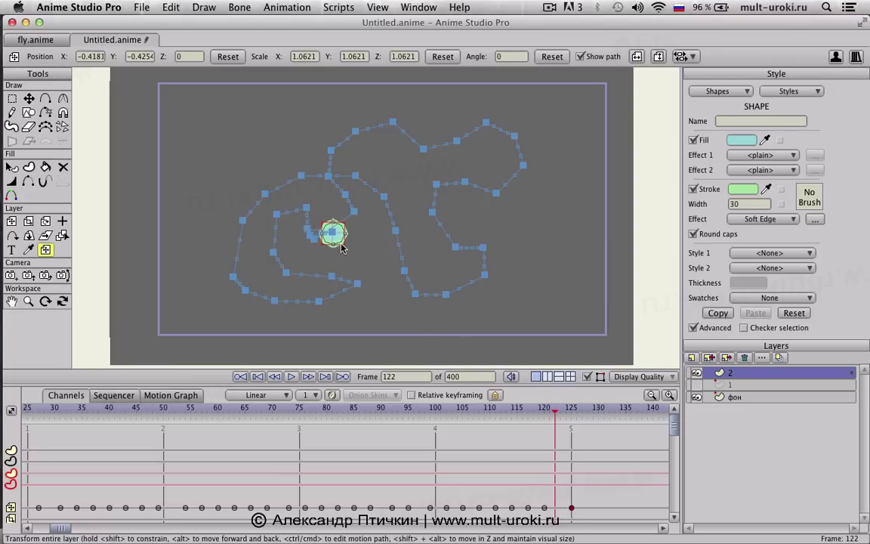
Step: Delete the layer 2 circle's position keyframes at frames 122 and 125
key("Right")
key("Left")
key("Left")
key("Left")
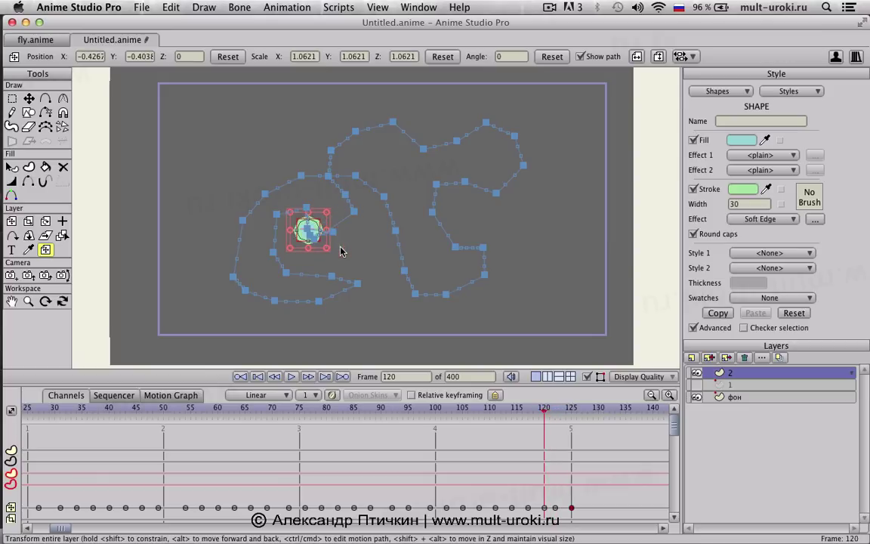
left_click_drag(590, 499, 550, 526)
key("Left")
key("Left")
key("Left")
key("Left")
key("Left")
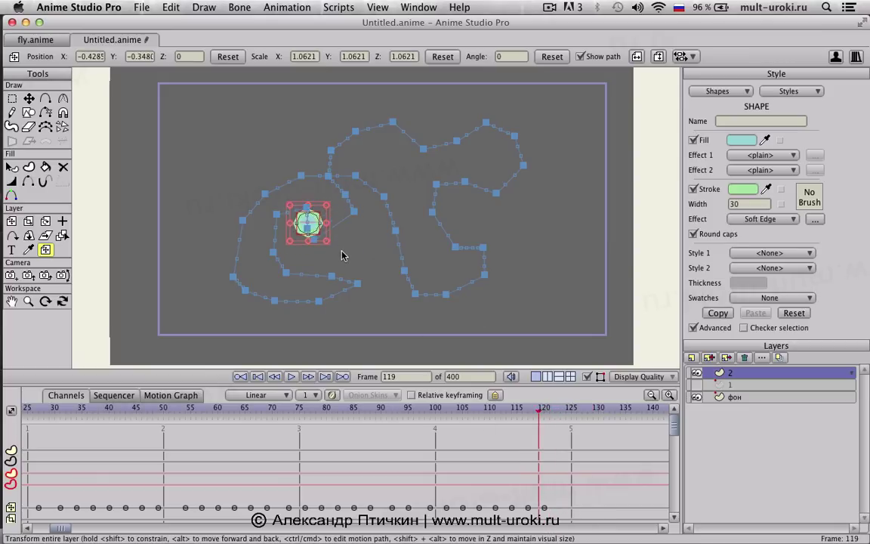
Step: Key new positions for the layer 2 circle at frames 124, 127 and 130, curving back to its starting point
key("Right")
key("Right")
key("Right")
key("Right")
key("Right")
key("Right")
key("Right")
left_click_drag(313, 225, 360, 225)
key("Right")
key("Right")
key("Right")
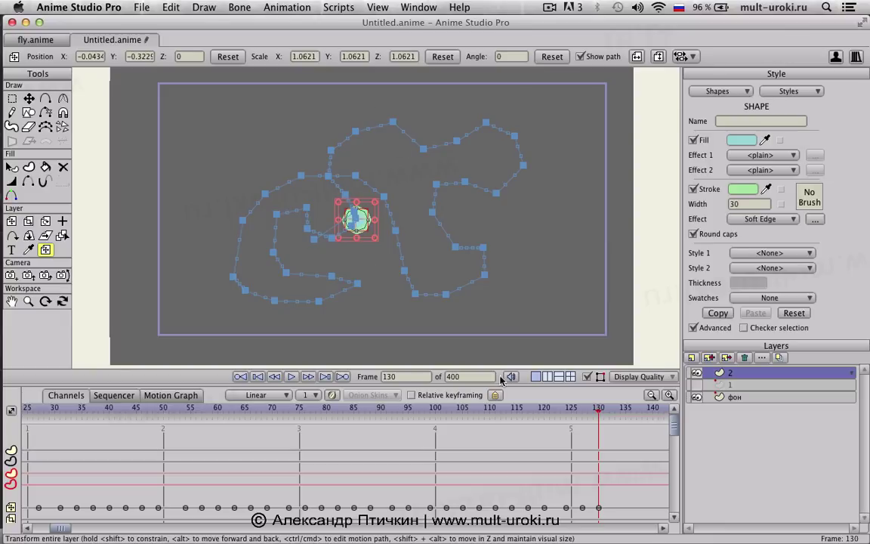
Step: Set the layer 2 position keyframe at frame 130 to cycle back to the start of the path
right_click(598, 511)
left_click(622, 446)
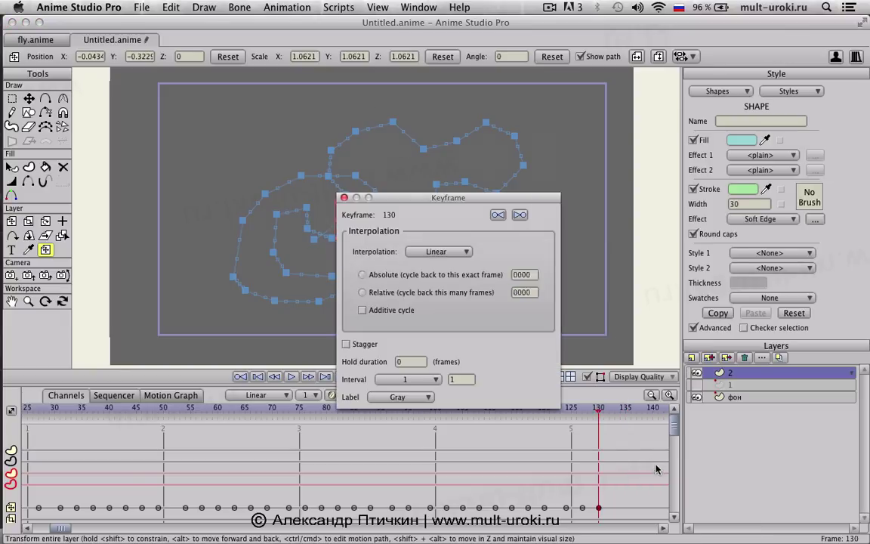
left_click(343, 198)
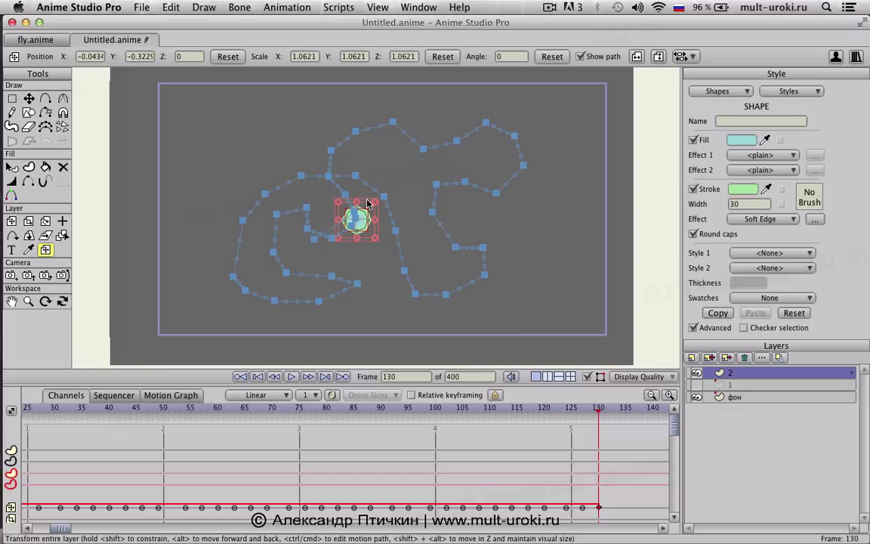
Step: Play the animation from the beginning to check the layer 2 circle's motion
left_click_drag(66, 528, 24, 528)
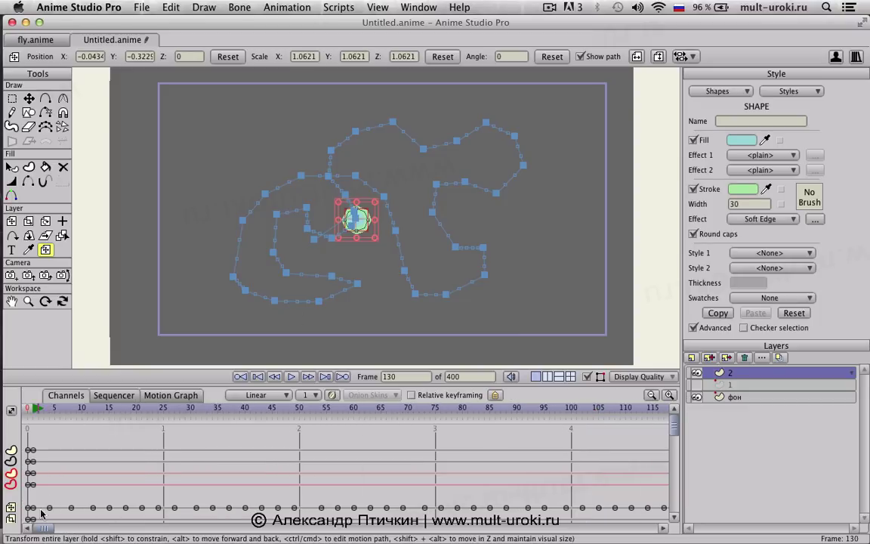
scroll(62, 471, "down", 1)
left_click(33, 412)
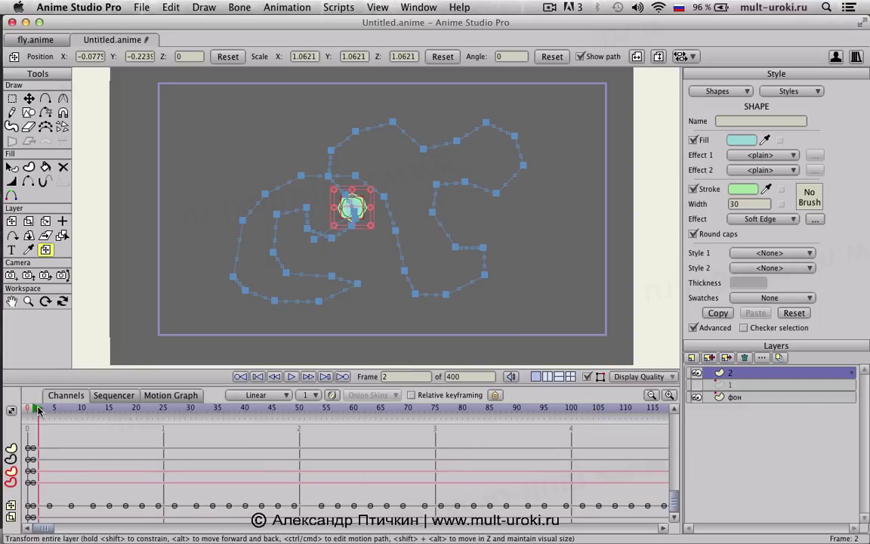
key("space")
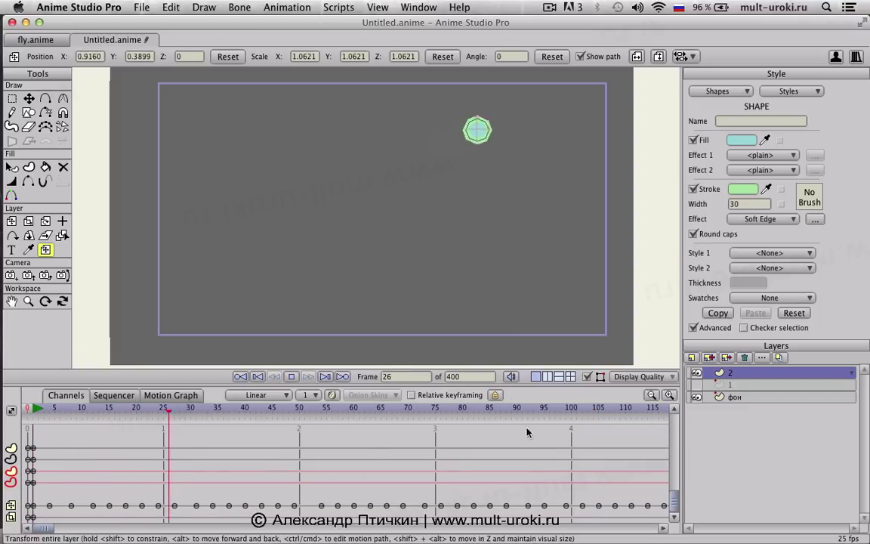
key("space")
Step: Show layer 1 again and play both circles together from frame 1
left_click(694, 385)
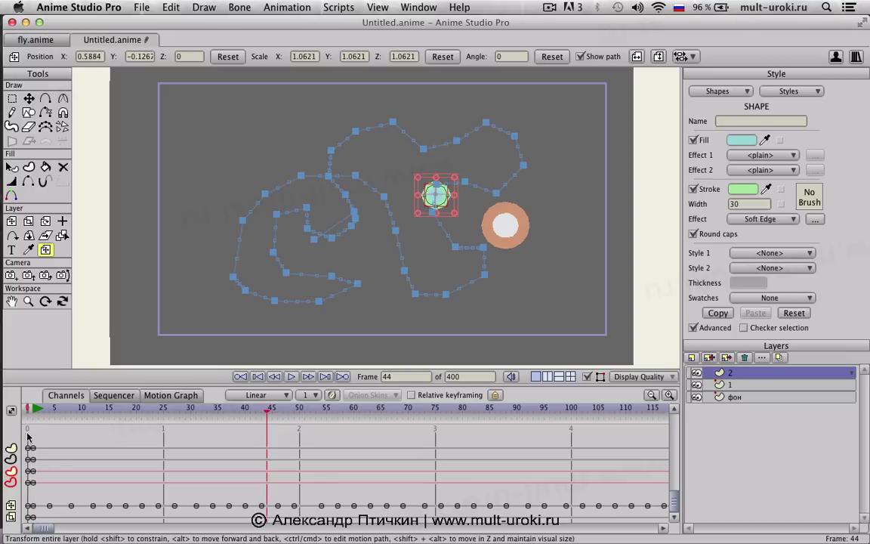
left_click(34, 408)
key("space")
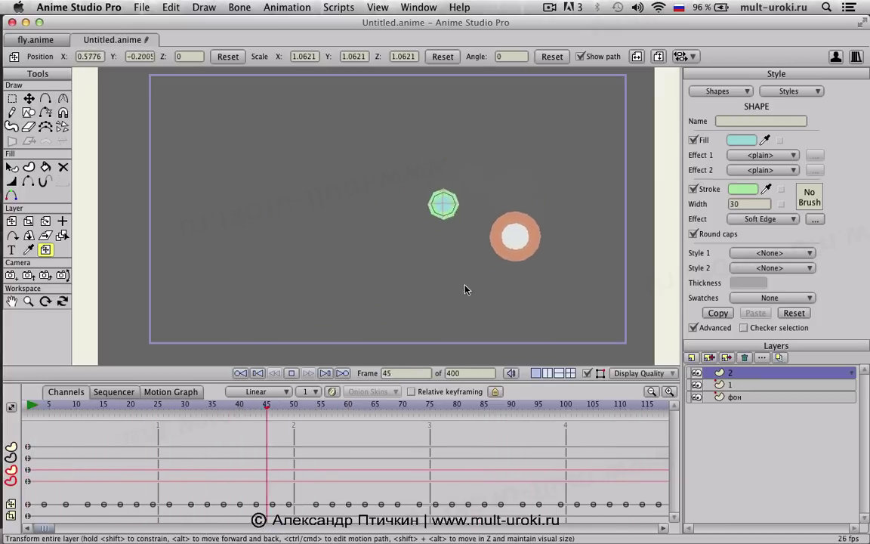
key("space")
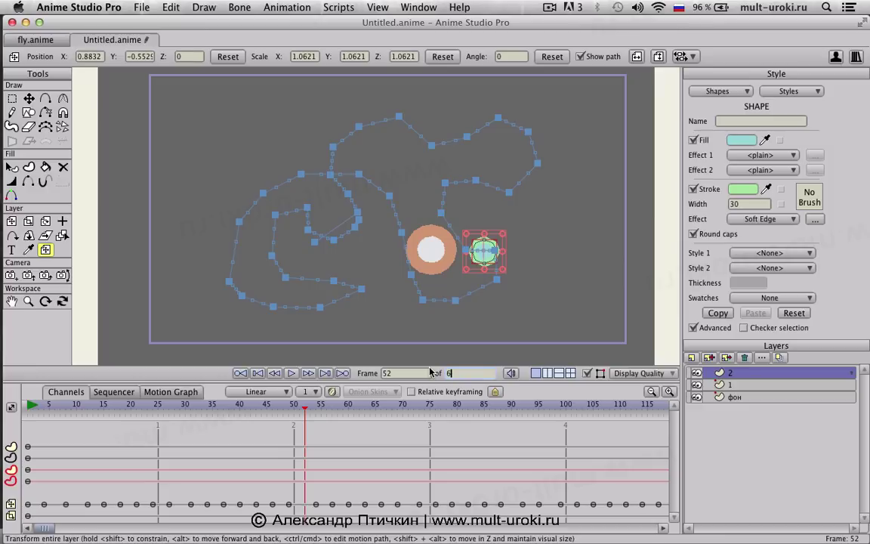
Step: Extend the animation to 600 frames, play it back and return to frame 1
key("space")
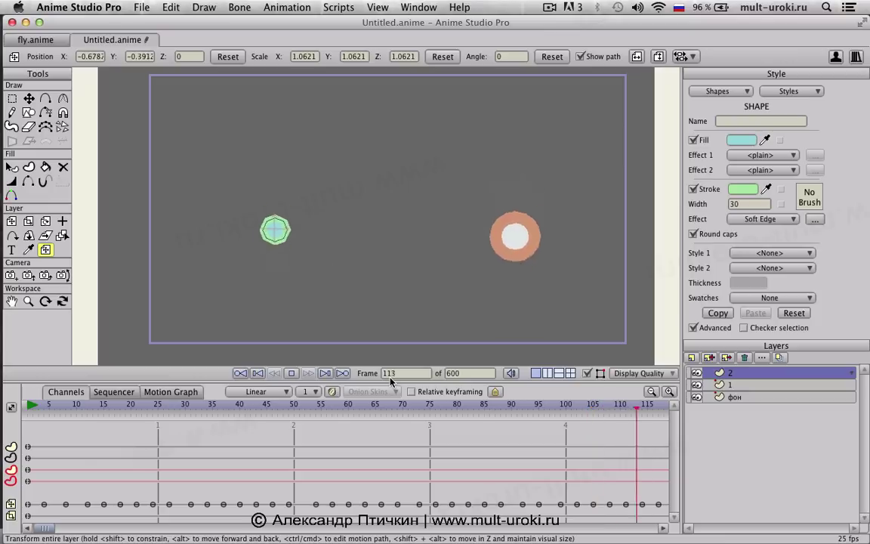
key("space")
left_click_drag(127, 529, 42, 529)
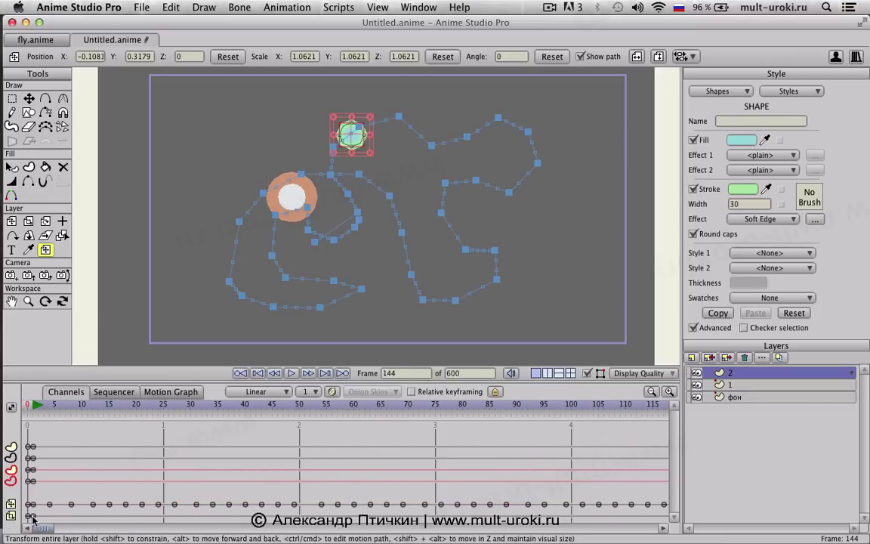
left_click(33, 406)
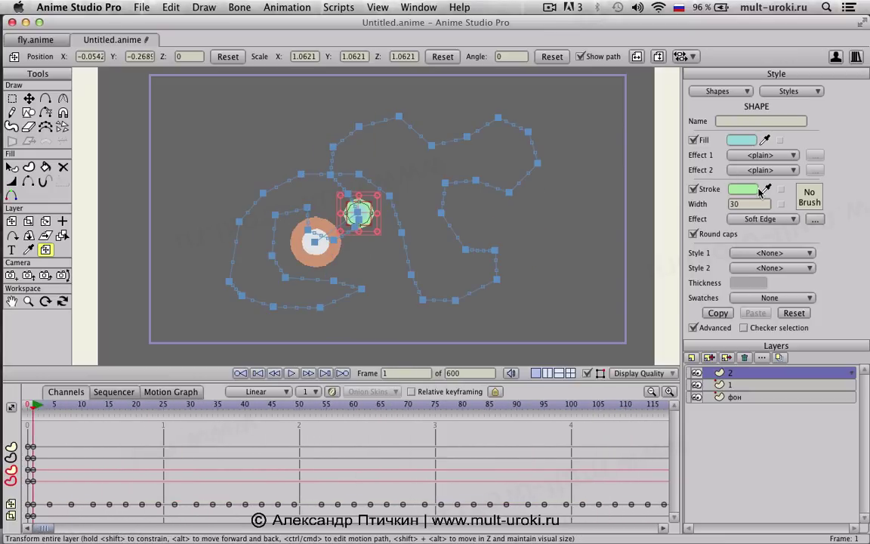